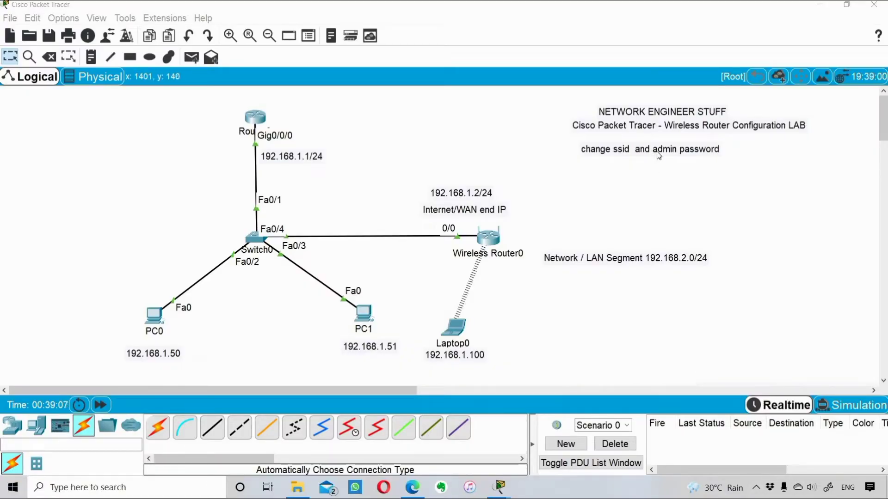
# Step: Nudge the 'change ssid and admin password' note slightly to the right
pyautogui.moveTo(651, 157); pyautogui.dragTo(660, 159)
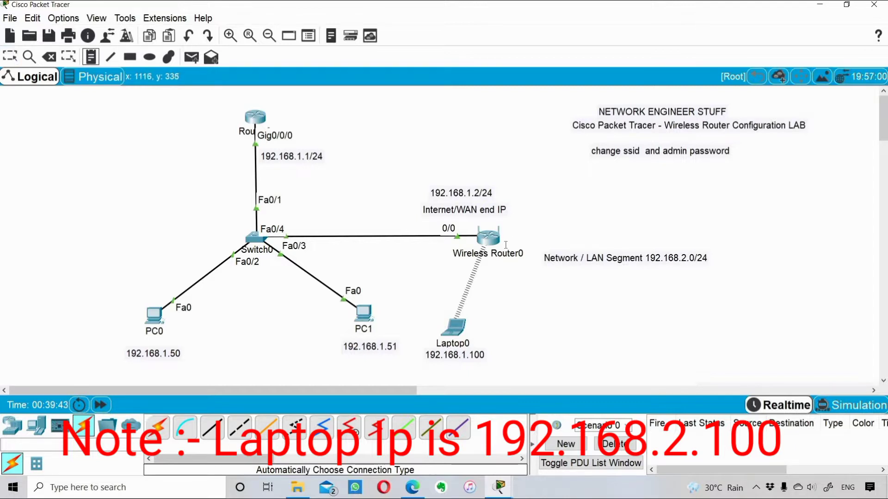
# Step: Add a 192.168.2.1 note beside Wireless Router0 and reposition the LAN Segment and SSID notes
pyautogui.click(506, 244)
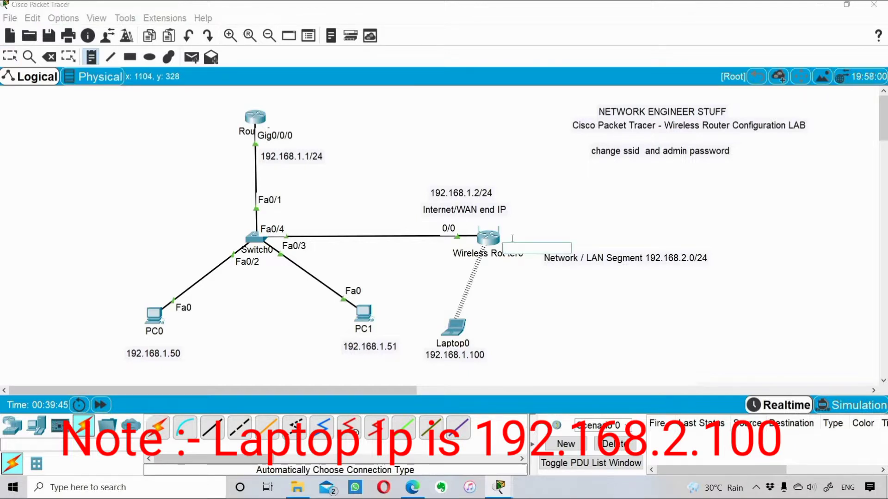
pyautogui.write('192.168.2')
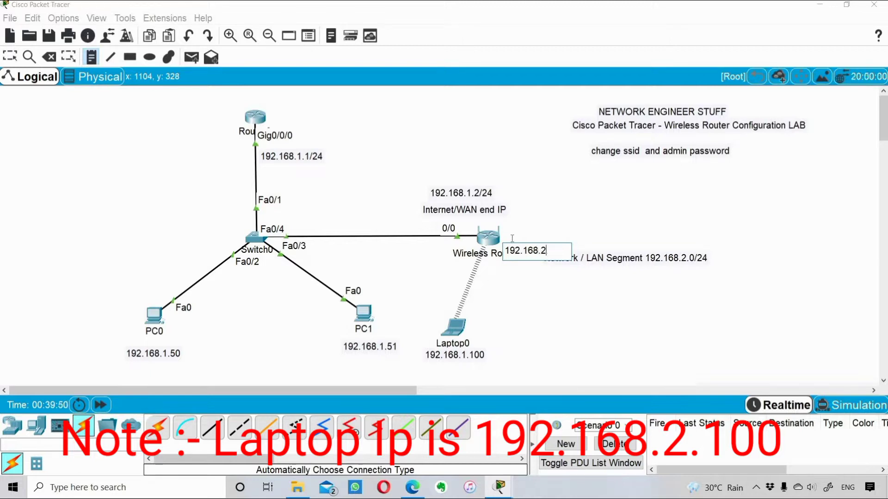
pyautogui.write('.1')
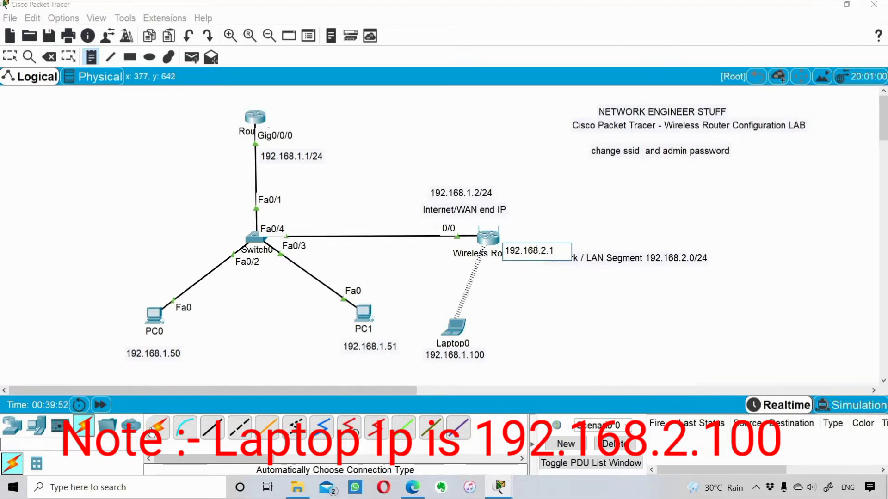
pyautogui.click(153, 432)
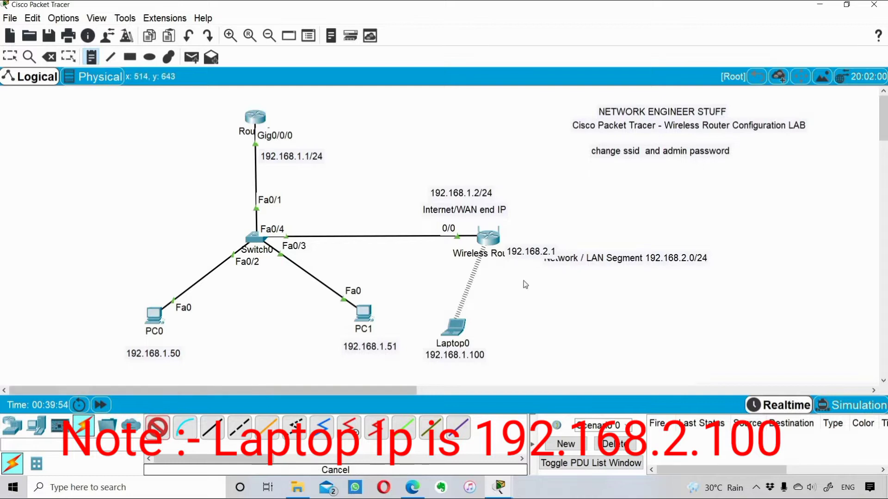
pyautogui.press('Escape')
pyautogui.moveTo(540, 264)
pyautogui.mouseDown()
pyautogui.moveTo(539, 244)
pyautogui.moveTo(550, 266)
pyautogui.moveTo(546, 259)
pyautogui.mouseUp()
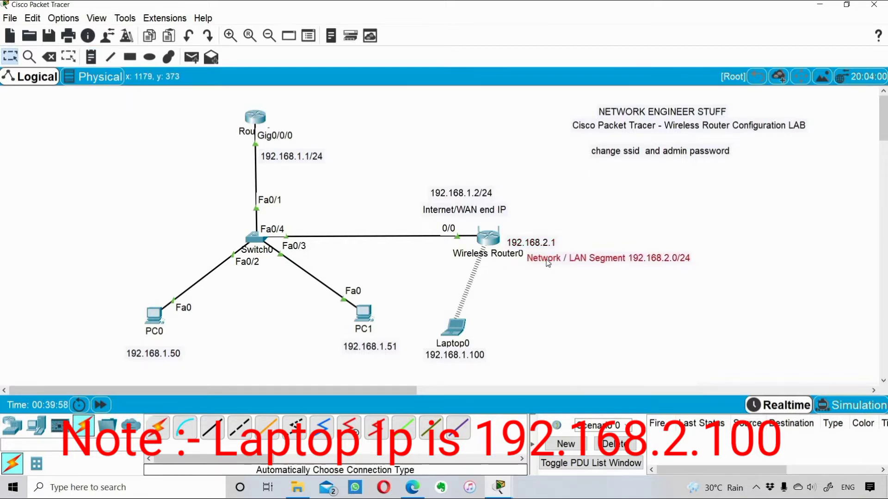
pyautogui.click(544, 295)
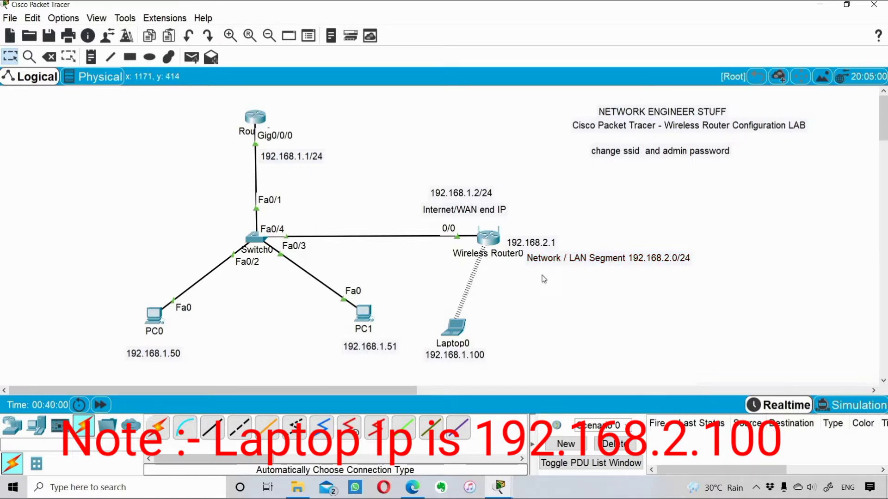
pyautogui.moveTo(604, 147); pyautogui.dragTo(600, 163)
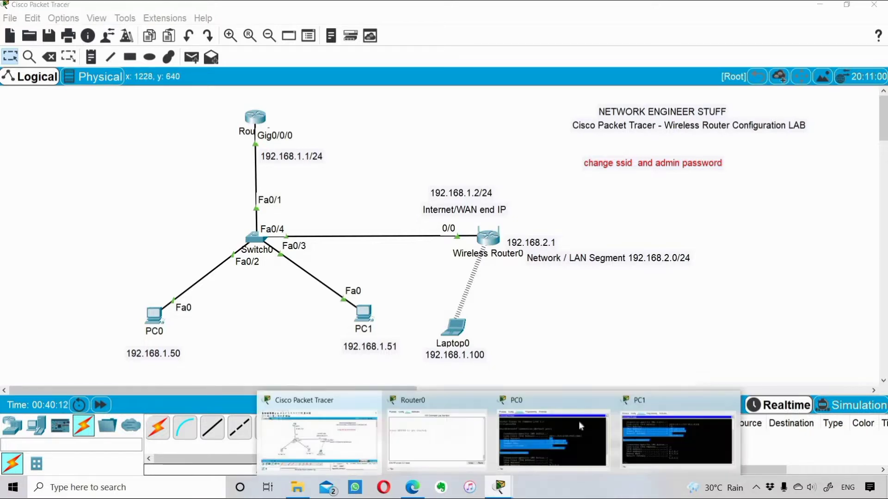
# Step: Open Laptop0's Web Browser with its window arranged beside the topology
pyautogui.click(461, 336)
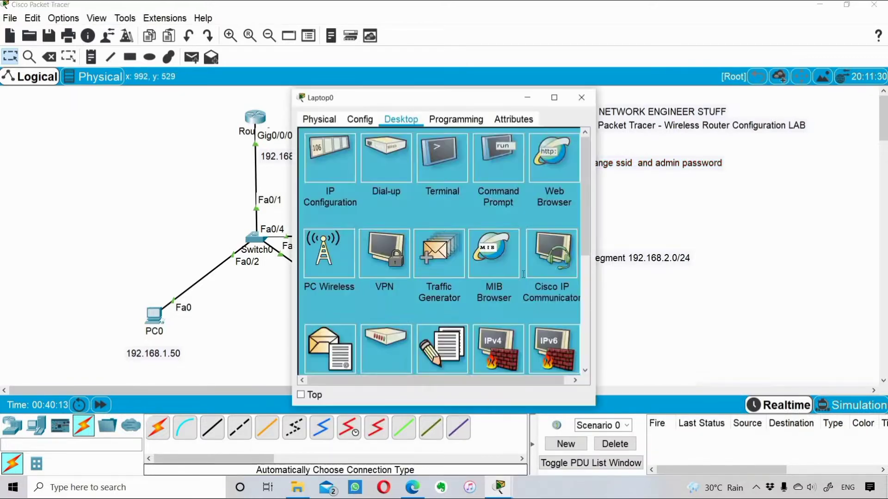
pyautogui.click(440, 346)
pyautogui.click(578, 138)
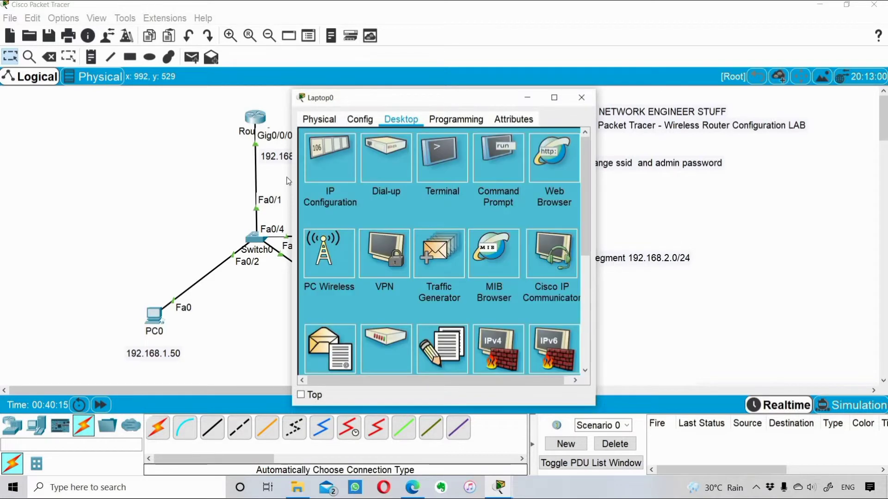
pyautogui.moveTo(273, 192); pyautogui.dragTo(43, 192)
pyautogui.moveTo(441, 106); pyautogui.dragTo(558, 273)
pyautogui.moveTo(565, 329); pyautogui.dragTo(566, 307)
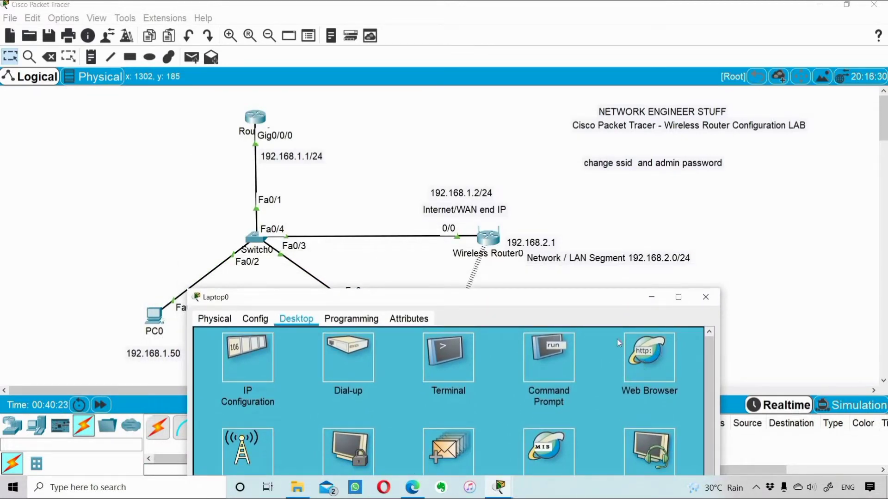
pyautogui.click(634, 354)
pyautogui.moveTo(523, 292); pyautogui.dragTo(523, 284)
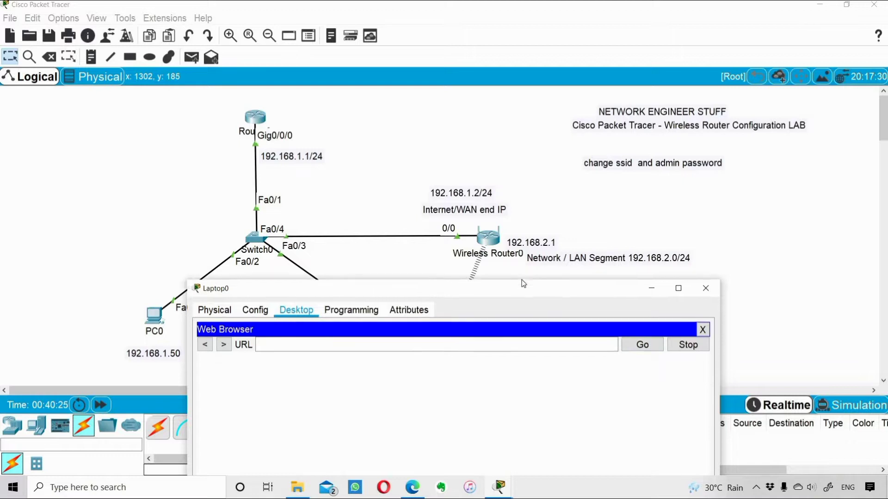
pyautogui.moveTo(651, 280); pyautogui.dragTo(812, 330)
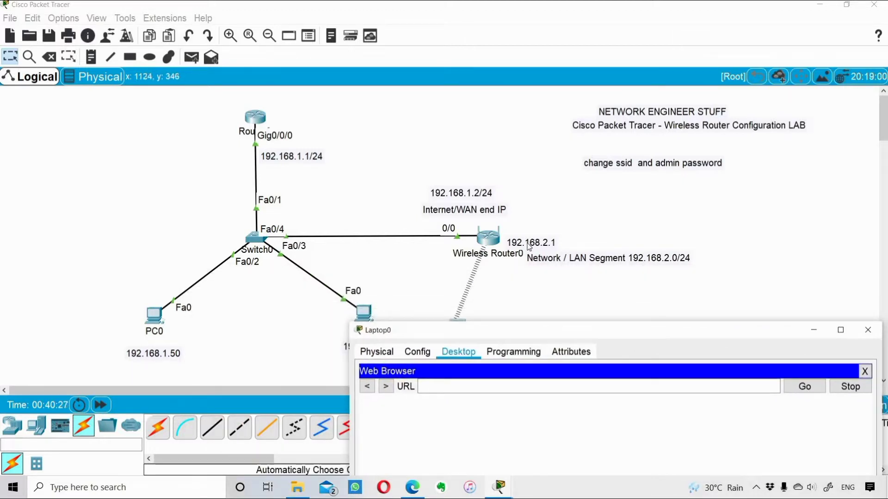
pyautogui.moveTo(507, 331); pyautogui.dragTo(424, 154)
pyautogui.click(346, 212)
pyautogui.write('192.168.2.1')
pyautogui.press('Return')
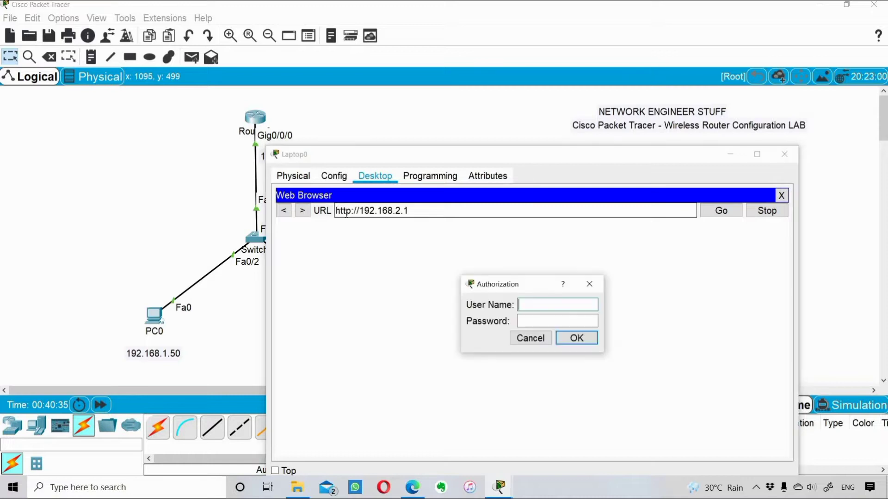
pyautogui.write('admin')
pyautogui.press('Tab')
pyautogui.write('admin')
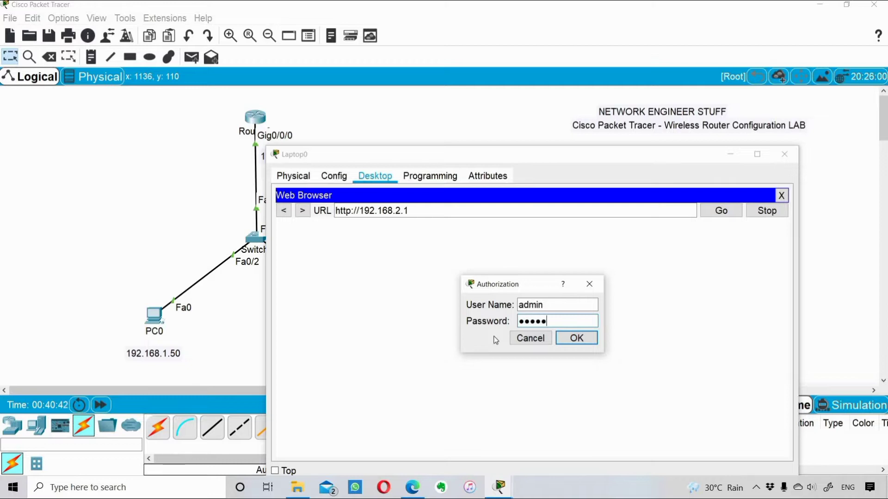
pyautogui.press('Return')
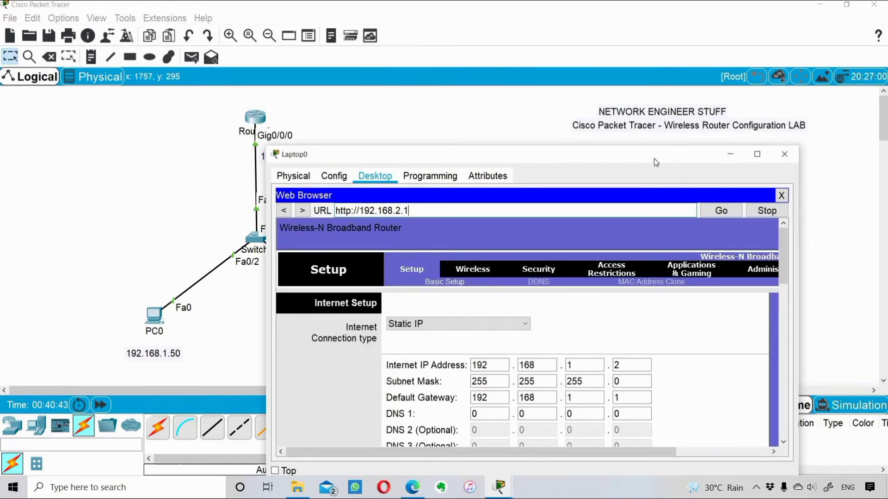
# Step: In the router's Basic Wireless Settings, replace the Default network name with mywireless
pyautogui.doubleClick(654, 158)
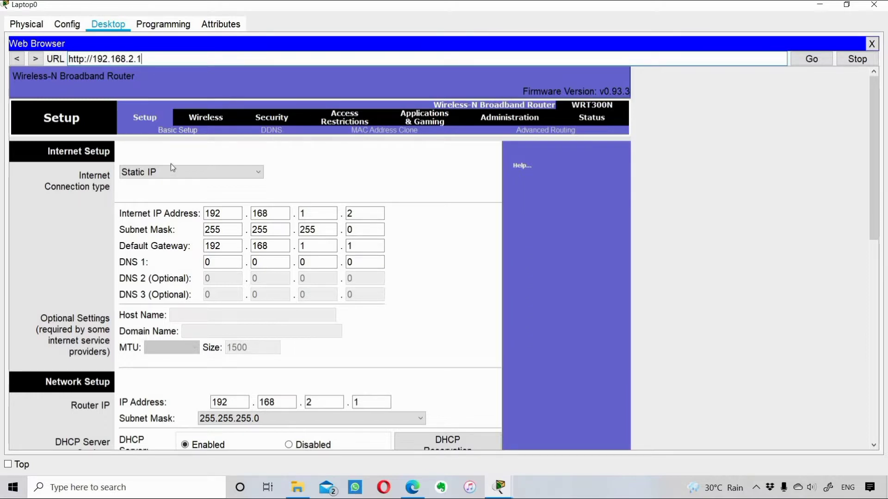
pyautogui.click(207, 120)
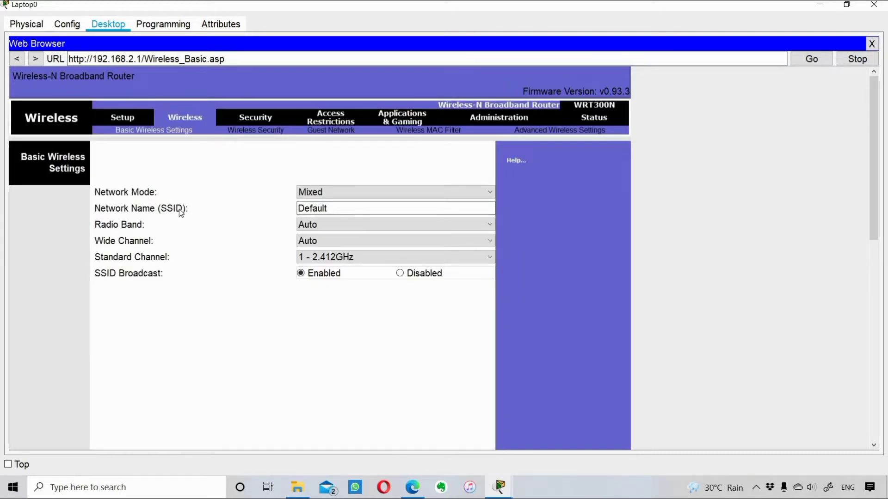
pyautogui.click(343, 204)
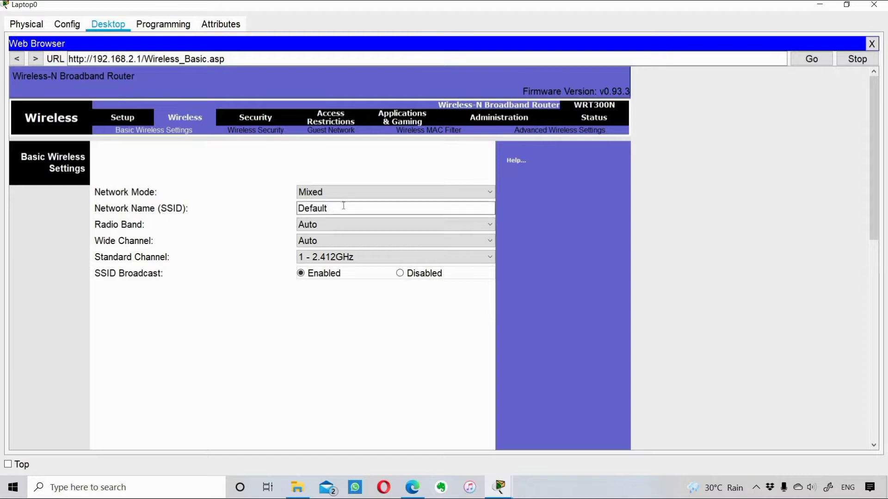
pyautogui.hotkey('ctrl', 'a')
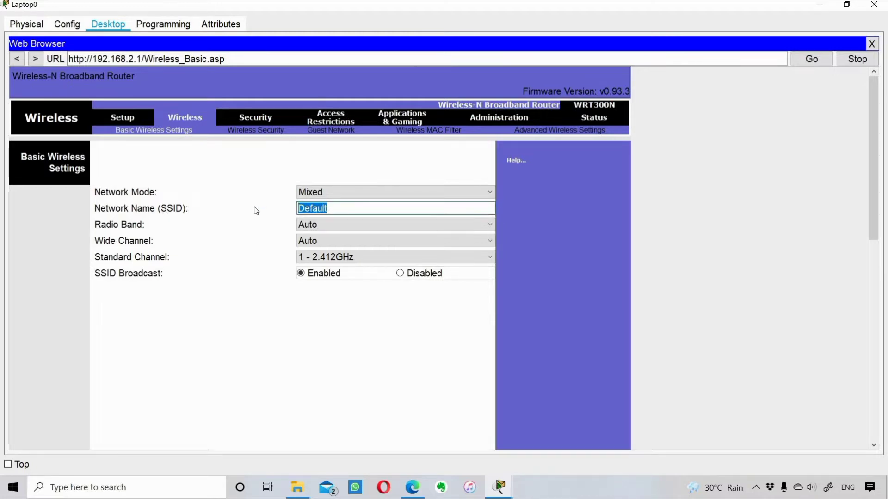
pyautogui.write('mywireless')
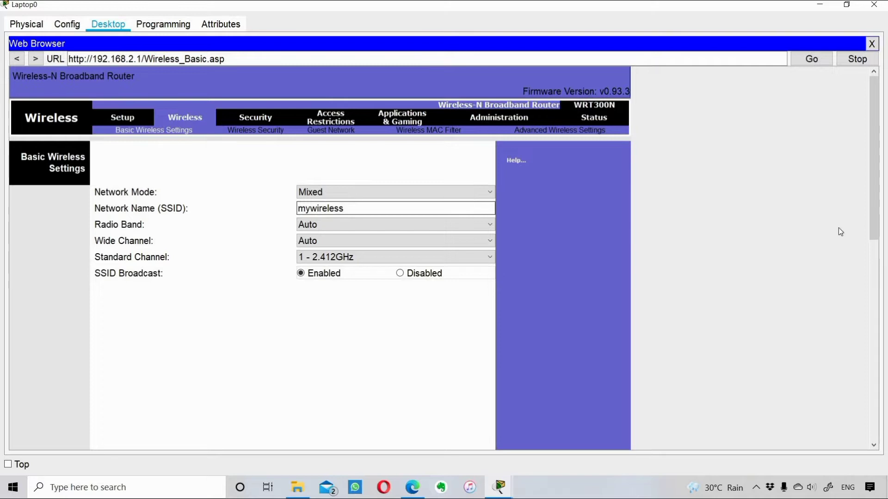
pyautogui.moveTo(869, 215); pyautogui.dragTo(885, 435)
pyautogui.moveTo(317, 418); pyautogui.dragTo(314, 429)
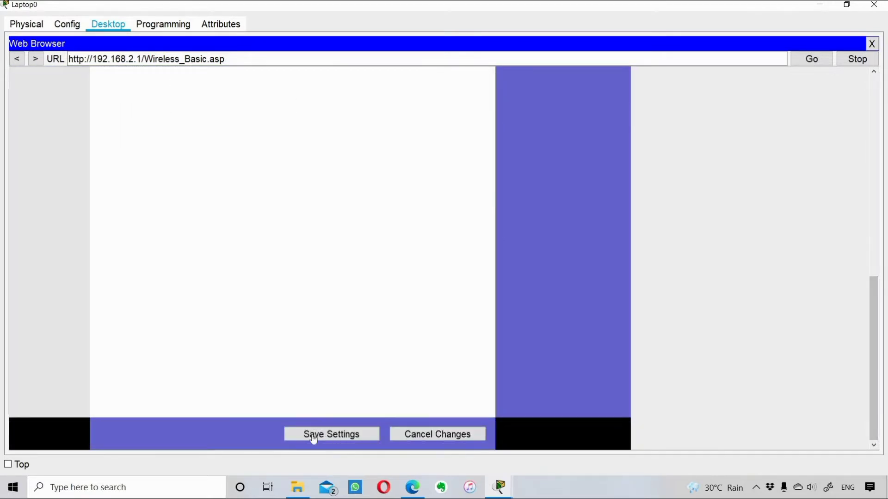
pyautogui.moveTo(877, 311); pyautogui.dragTo(856, 106)
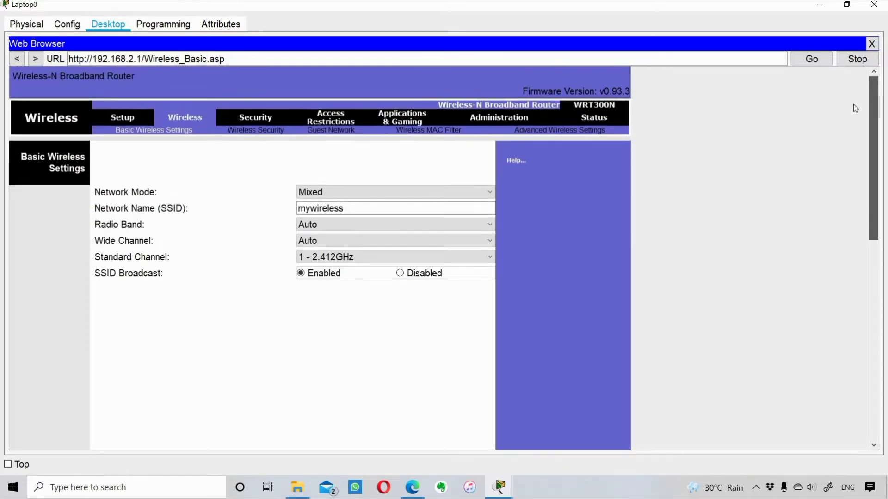
pyautogui.click(262, 131)
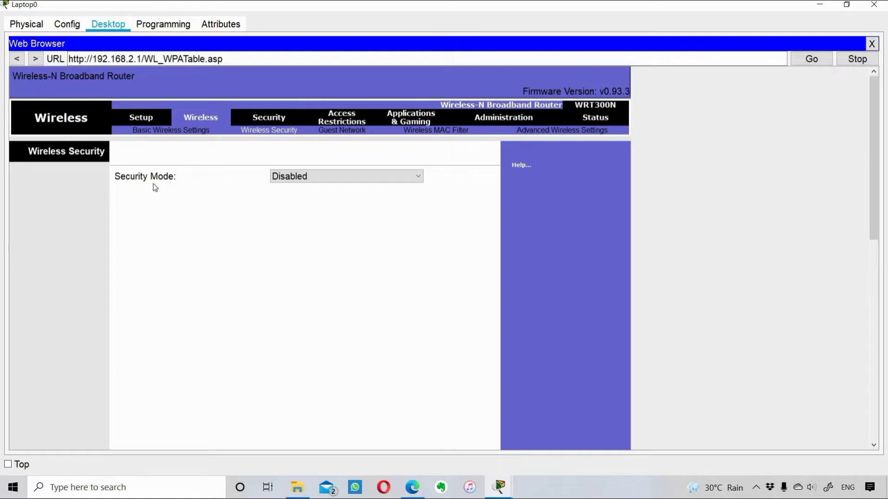
# Step: Set Security Mode to WPA2 Personal, enter the passphrase, and save the settings
pyautogui.click(307, 179)
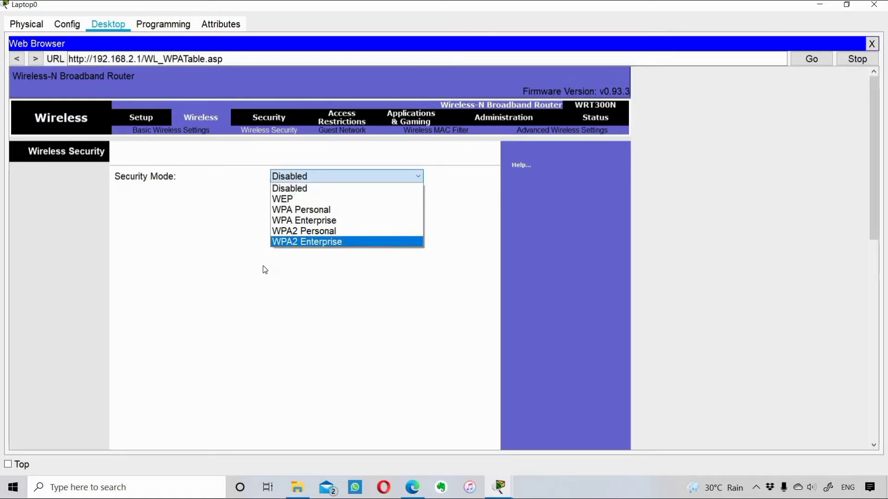
pyautogui.click(317, 233)
pyautogui.click(330, 210)
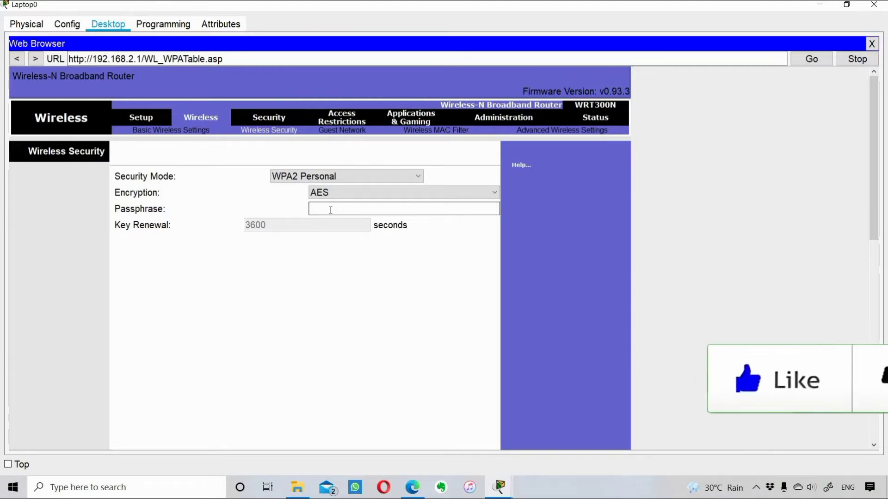
pyautogui.write('networkstuff123')
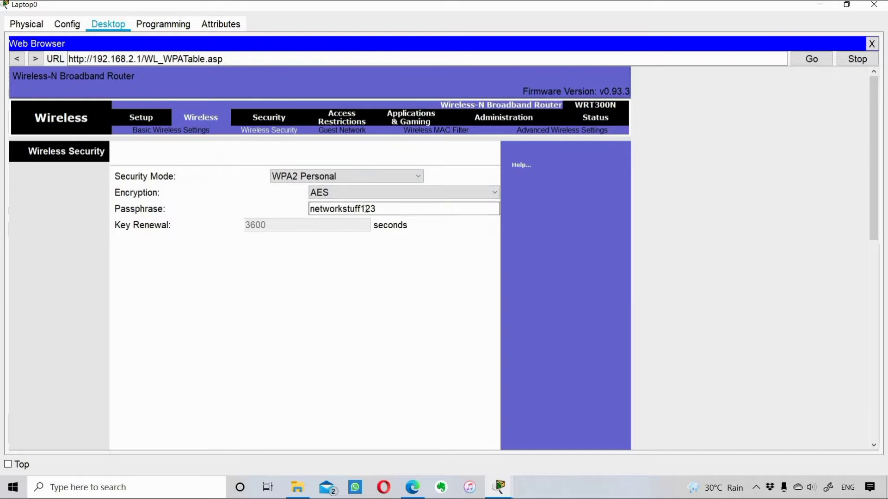
pyautogui.hotkey('ctrl', 'a')
pyautogui.click(396, 232)
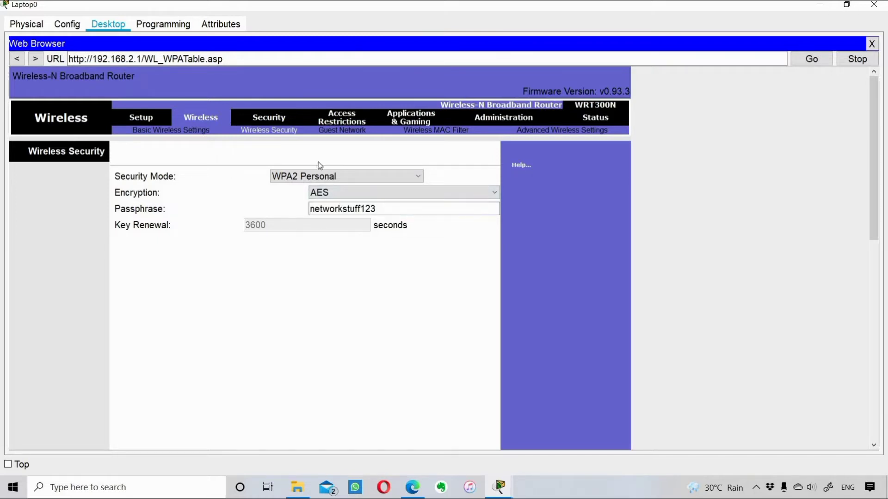
pyautogui.moveTo(874, 237); pyautogui.dragTo(885, 437)
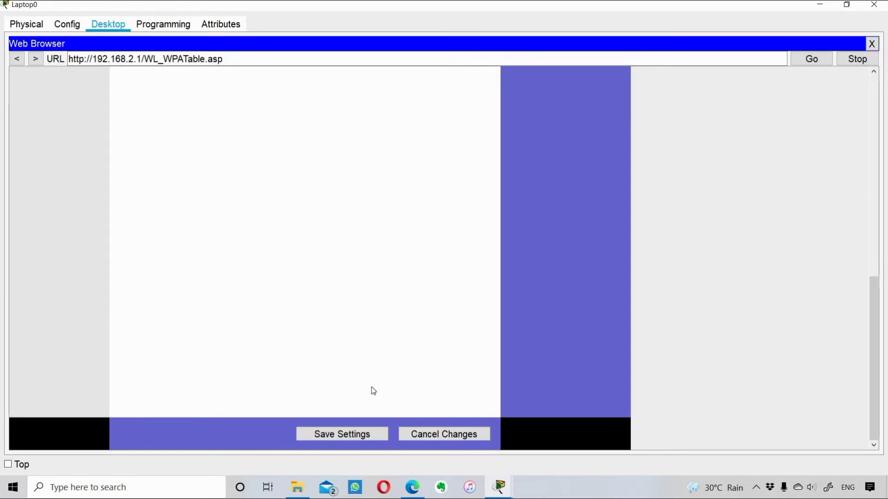
pyautogui.moveTo(877, 363); pyautogui.dragTo(876, 164)
pyautogui.scroll(-10, 319, 259)
pyautogui.click(352, 436)
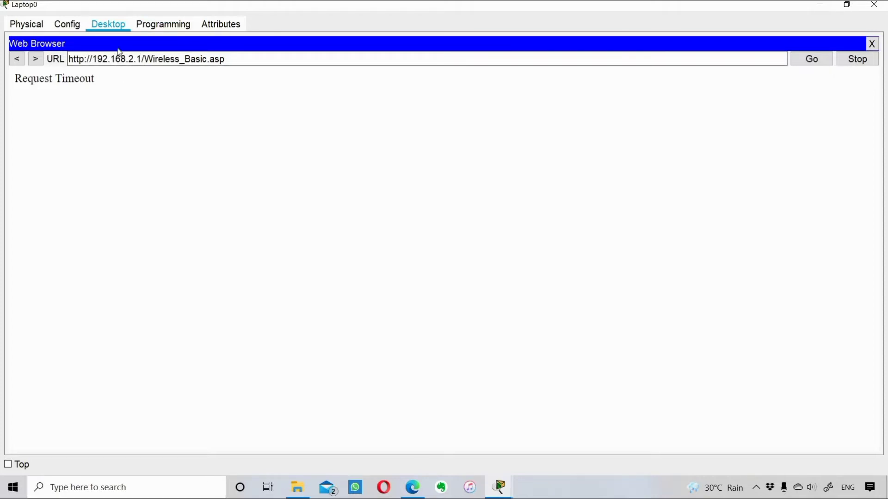
# Step: Leave the Request Timeout page and switch back to the main topology window
pyautogui.moveTo(95, 79); pyautogui.dragTo(14, 87)
pyautogui.click(103, 80)
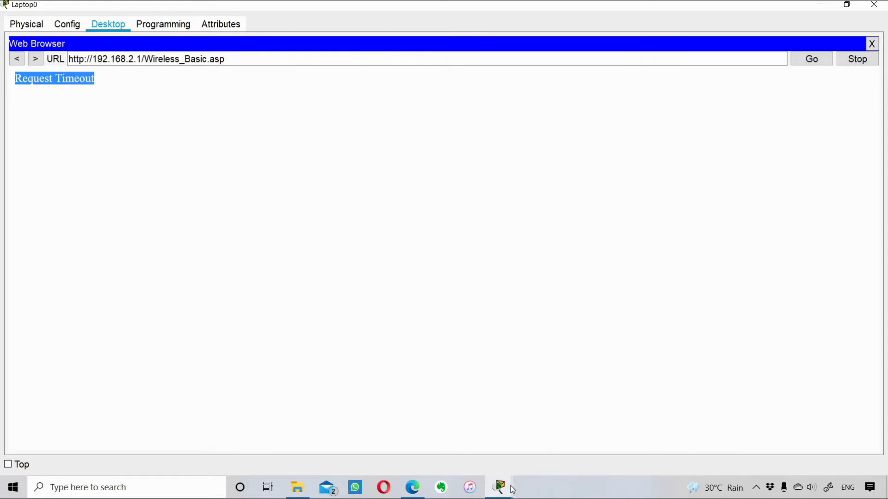
pyautogui.moveTo(512, 490)
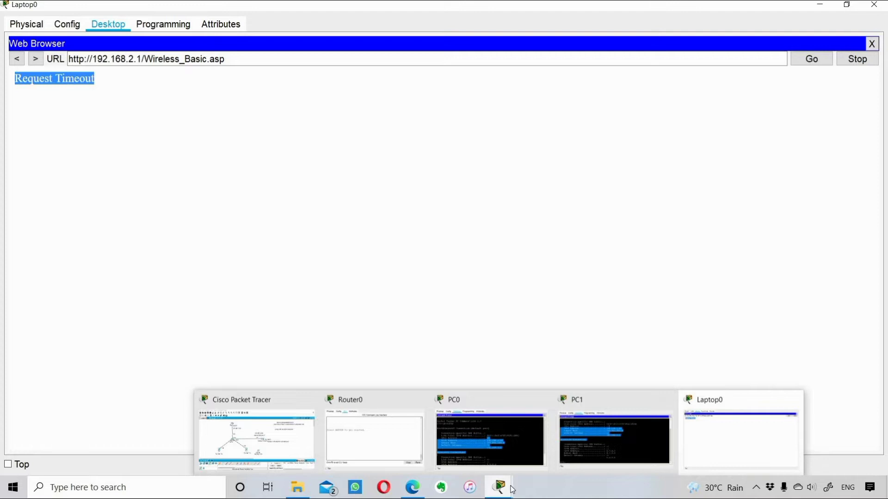
pyautogui.click(577, 185)
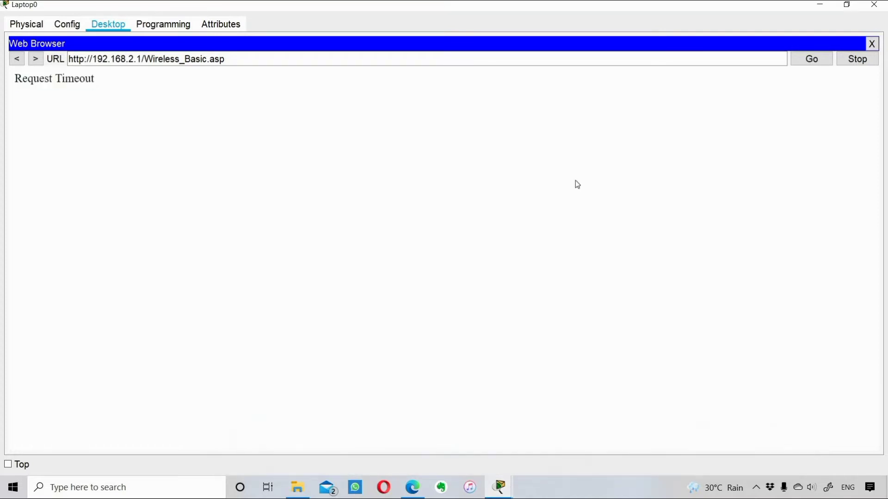
pyautogui.hotkey('alt', 'Tab')
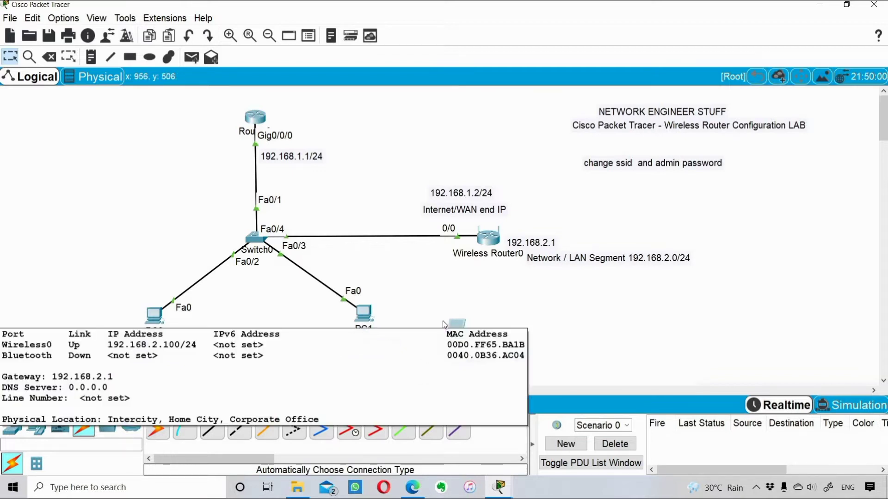
# Step: Join Laptop0 to mywireless from PC Wireless using the WPA2 pre-shared key
pyautogui.click(454, 328)
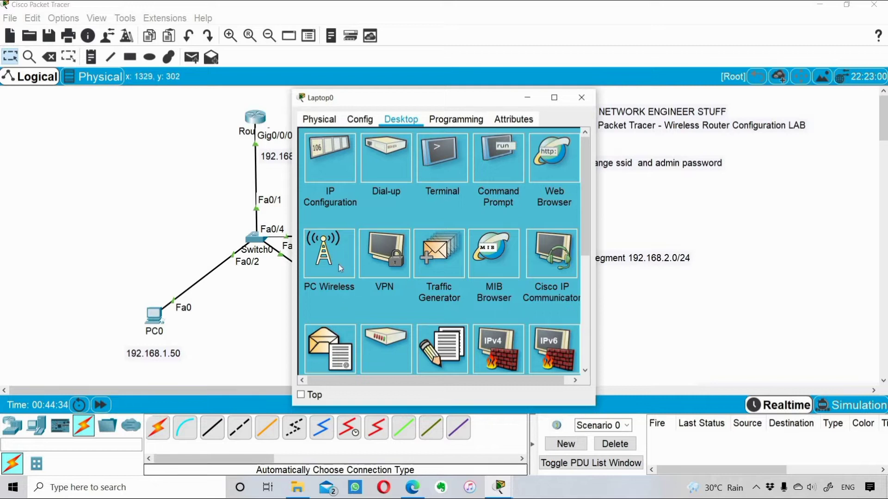
pyautogui.click(329, 262)
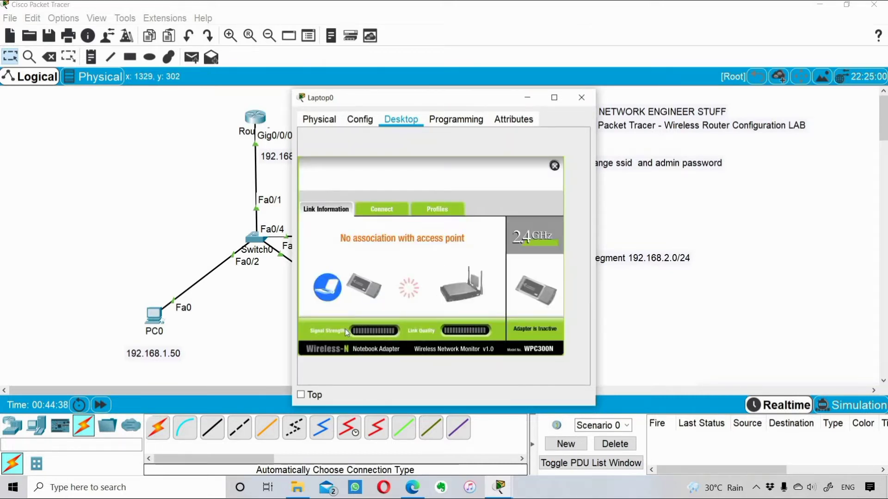
pyautogui.click(382, 210)
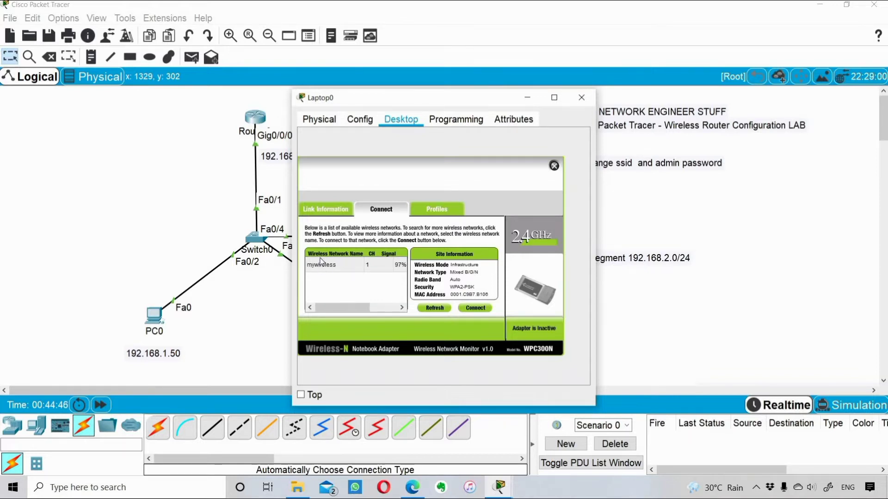
pyautogui.click(476, 309)
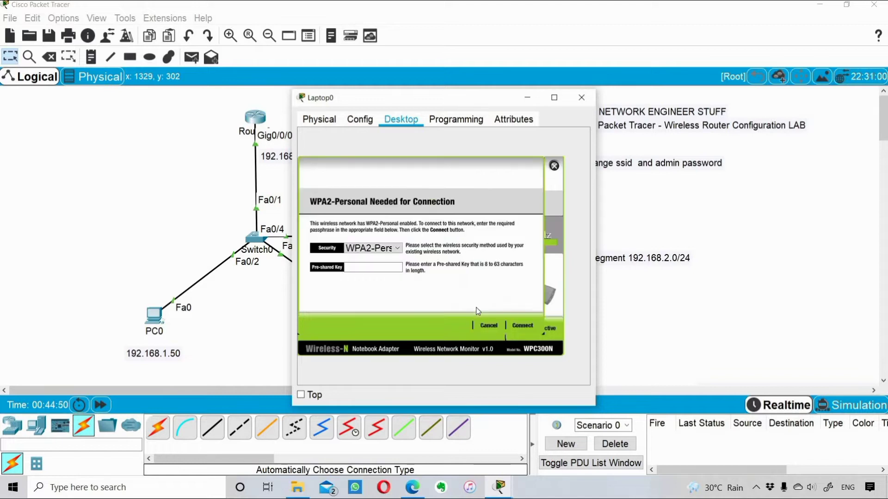
pyautogui.click(366, 269)
pyautogui.write('network')
pyautogui.write('stuf')
pyautogui.write('f123')
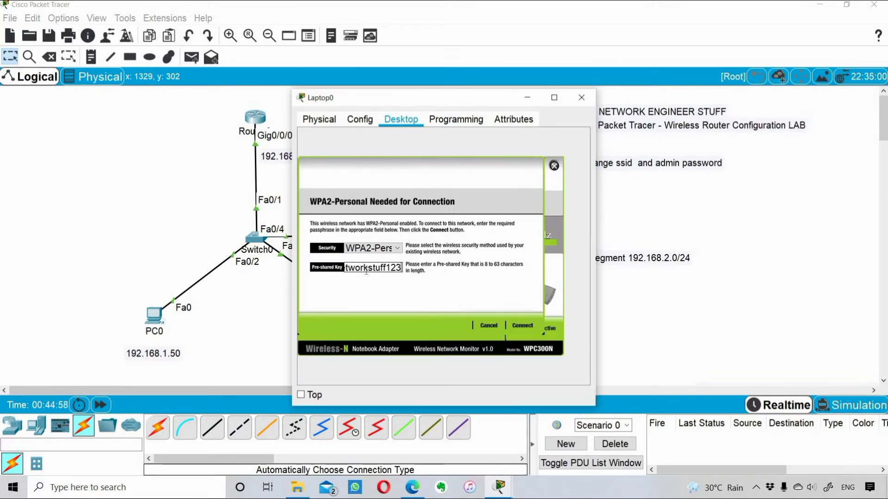
pyautogui.click(522, 326)
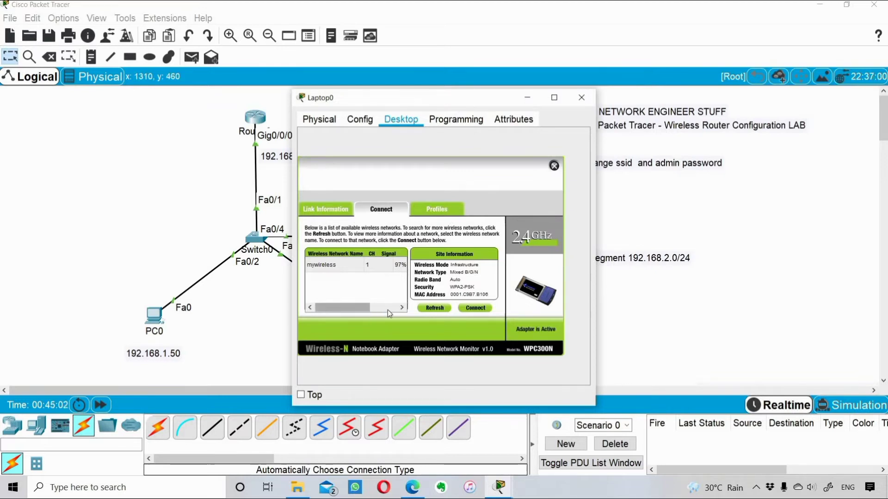
pyautogui.click(398, 265)
pyautogui.click(338, 308)
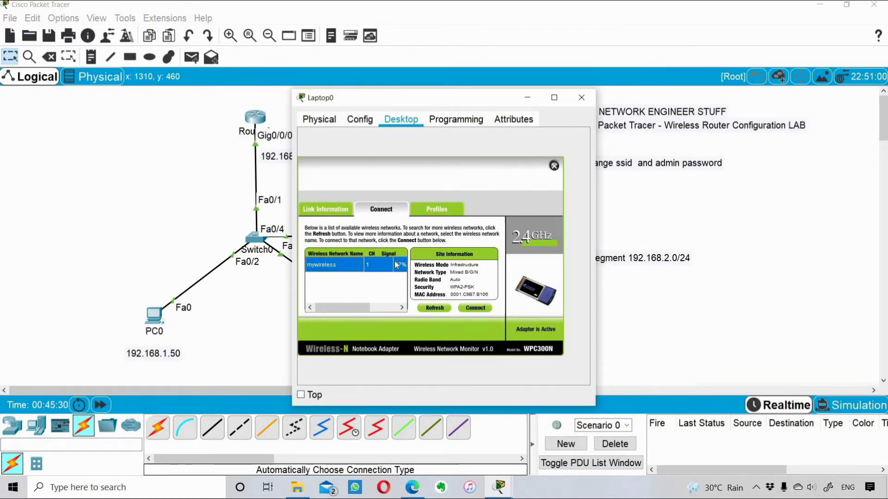
# Step: Move the Laptop0 window aside to see its wireless link to Wireless Router0, then widen it
pyautogui.moveTo(424, 98); pyautogui.dragTo(701, 78)
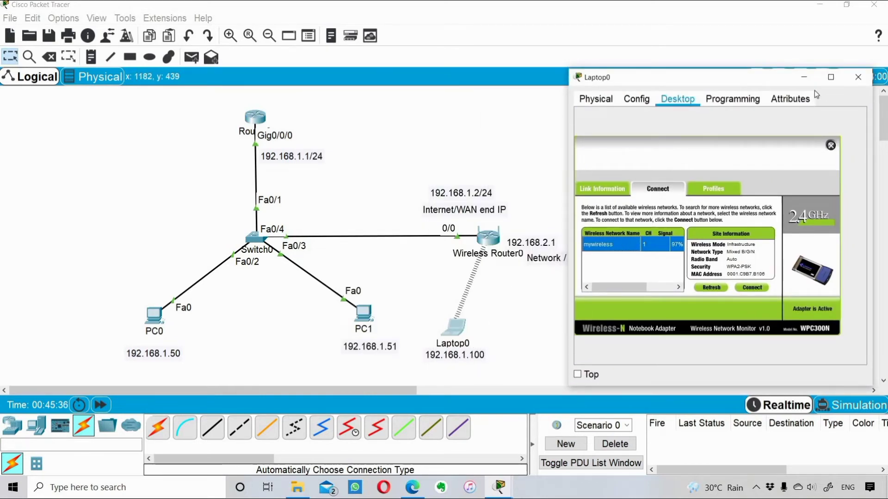
pyautogui.moveTo(760, 84); pyautogui.dragTo(705, 83)
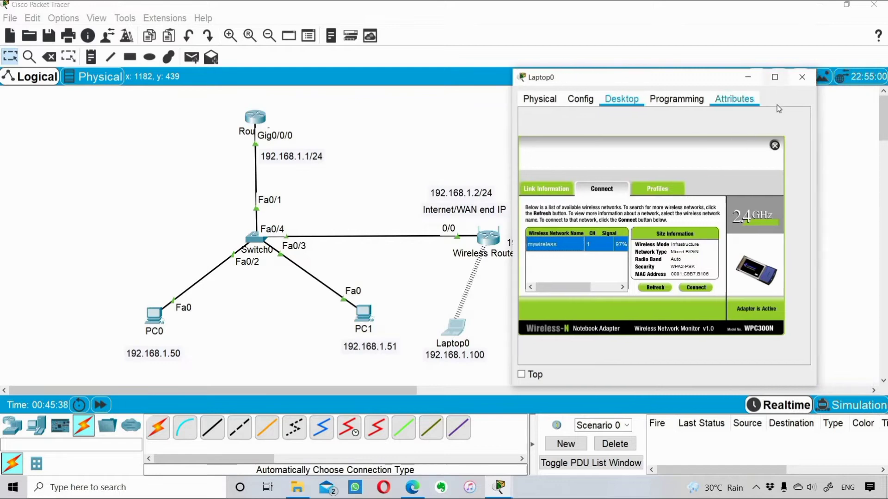
pyautogui.moveTo(512, 143); pyautogui.dragTo(208, 142)
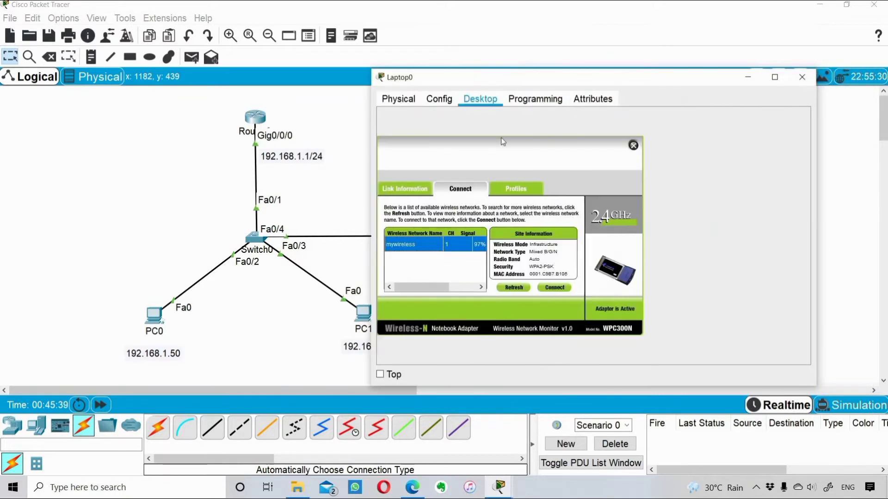
# Step: From Laptop0's Command Prompt, ping PC0 at 192.168.1.50
pyautogui.click(470, 146)
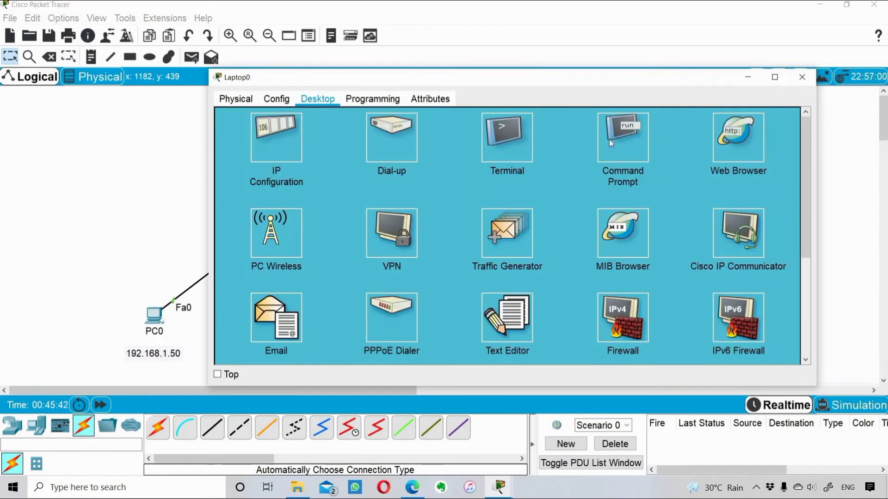
pyautogui.click(643, 144)
pyautogui.scroll(-10, 495, 200)
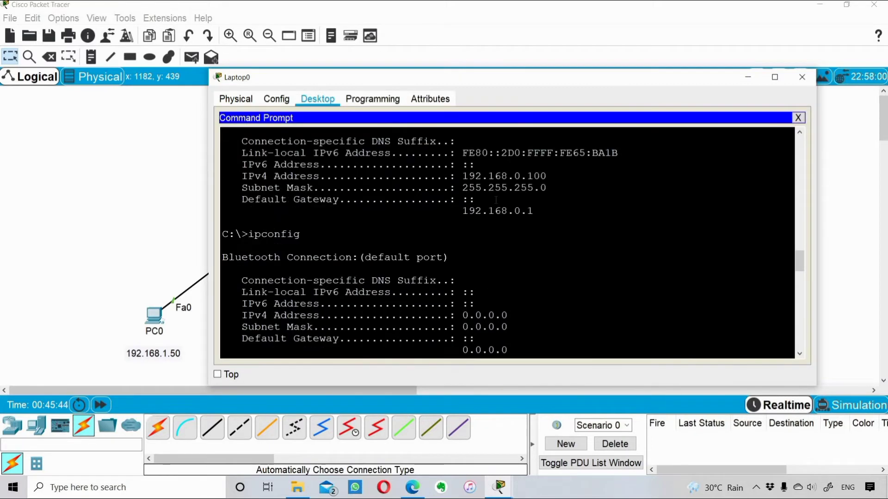
pyautogui.scroll(-8, 495, 199)
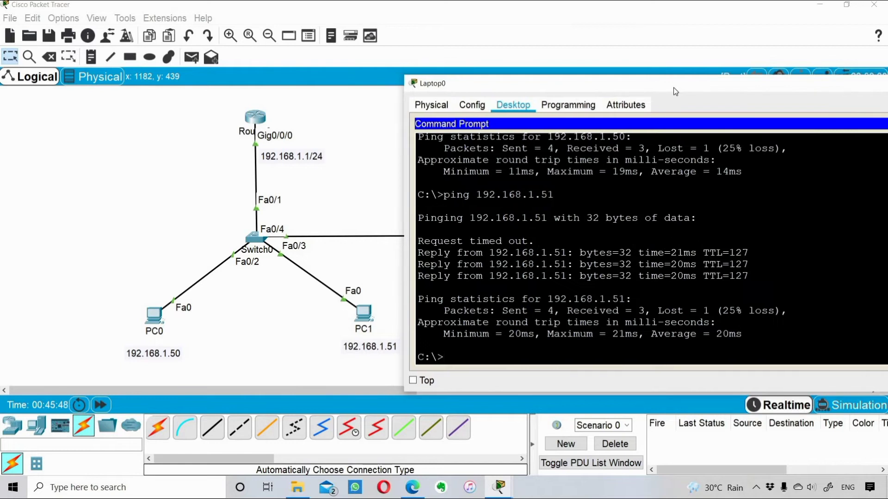
pyautogui.write('ping 192.16')
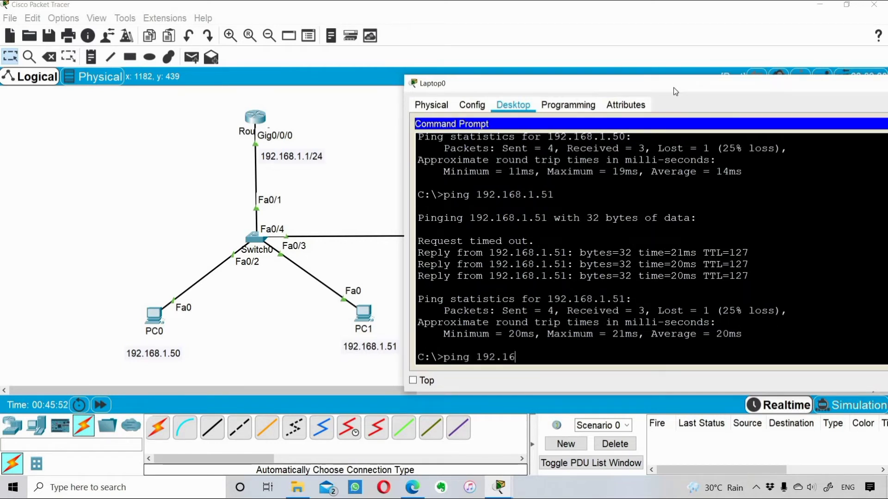
pyautogui.write('8.1.50')
pyautogui.press('Return')
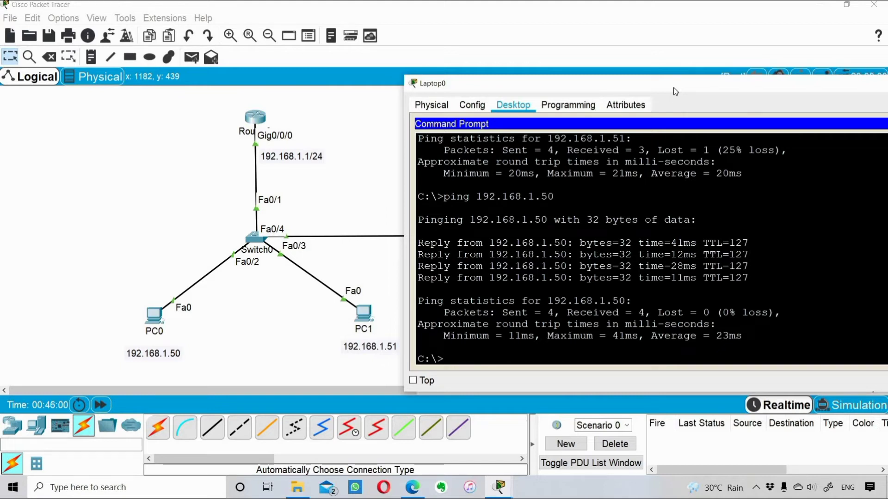
# Step: Ping PC1 at 192.168.1.51 by editing the previous ping command
pyautogui.press('Up')
pyautogui.press('BackSpace')
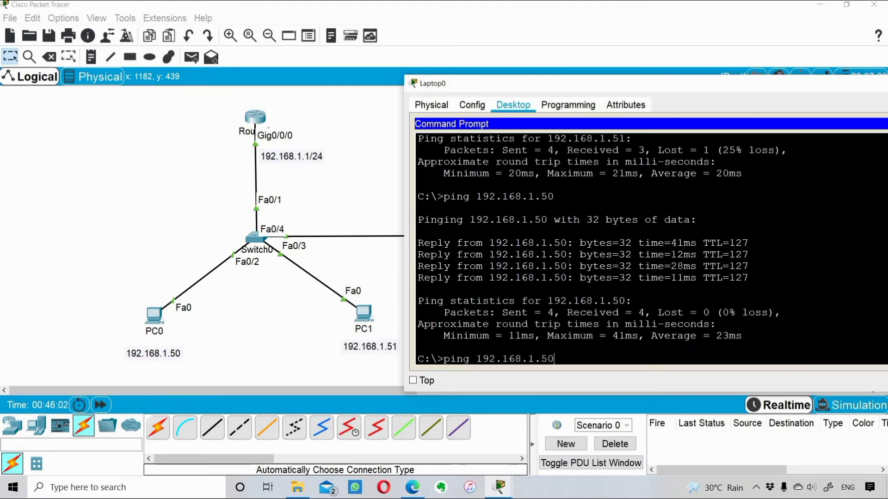
pyautogui.write('1')
pyautogui.press('Return')
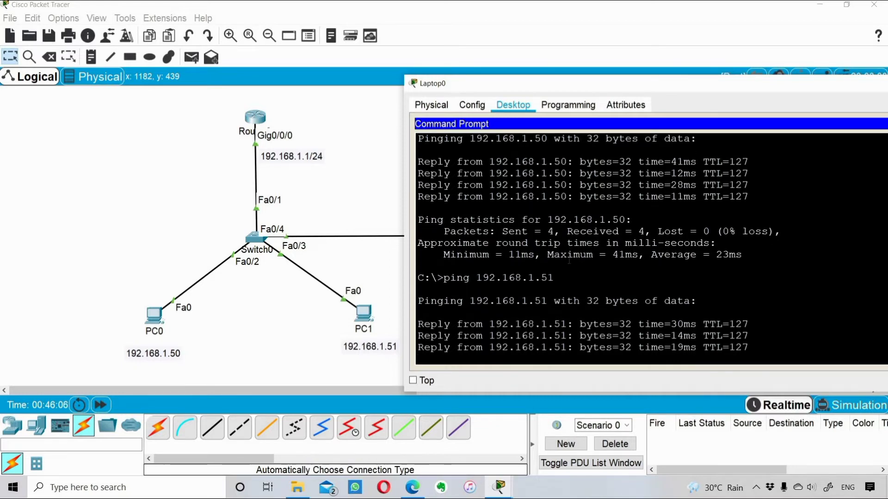
pyautogui.click(369, 193)
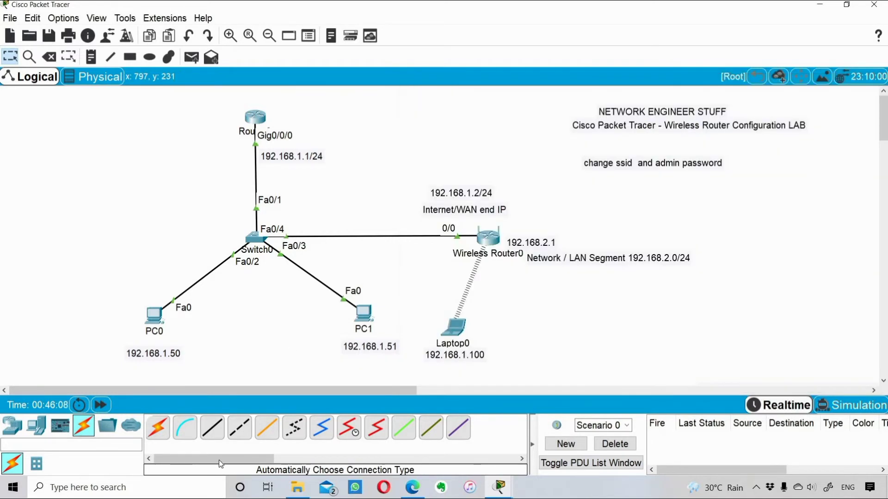
# Step: Drop a new PC2 from End Devices to the right of Laptop0 and open its device window
pyautogui.click(36, 425)
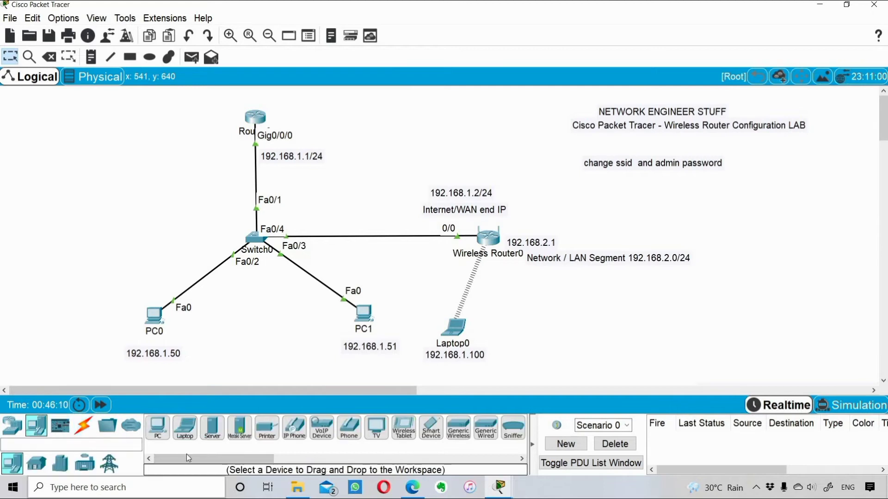
pyautogui.moveTo(158, 427); pyautogui.dragTo(573, 331)
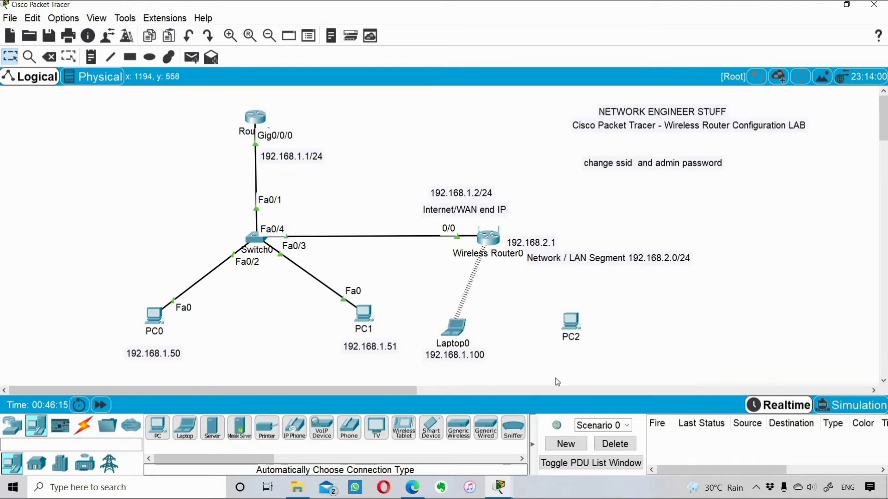
pyautogui.click(571, 325)
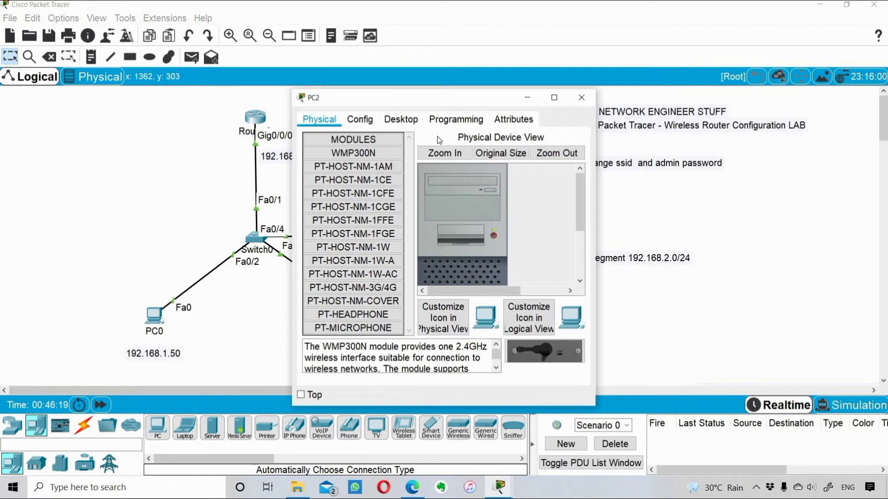
# Step: Enlarge PC2's chassis view and try fitting the WMP300N, which is refused while PC2 is powered on
pyautogui.click(556, 97)
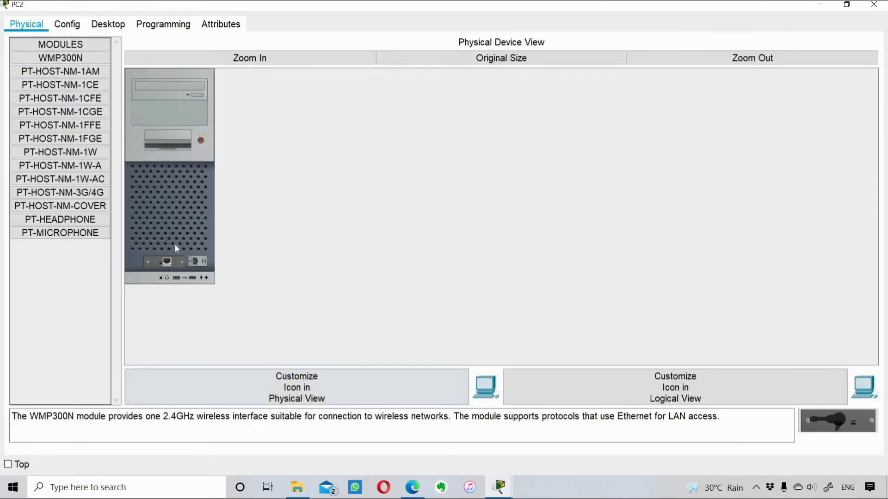
pyautogui.click(261, 59)
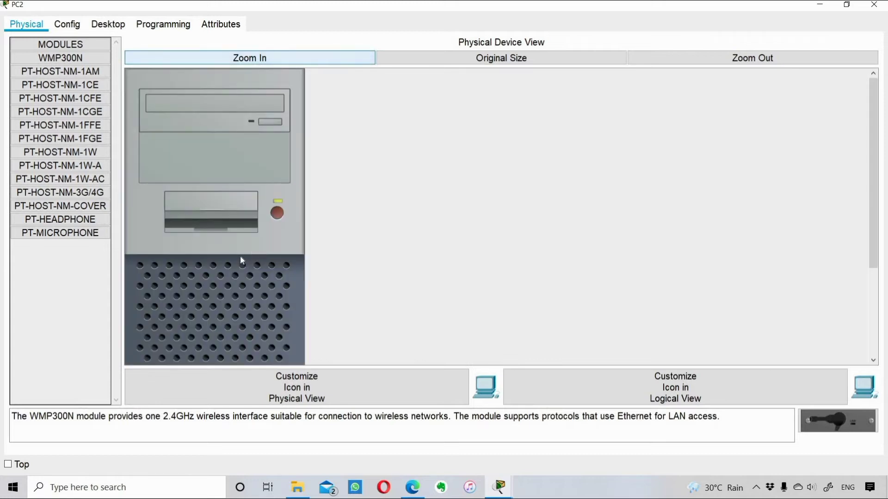
pyautogui.scroll(-3, 456, 252)
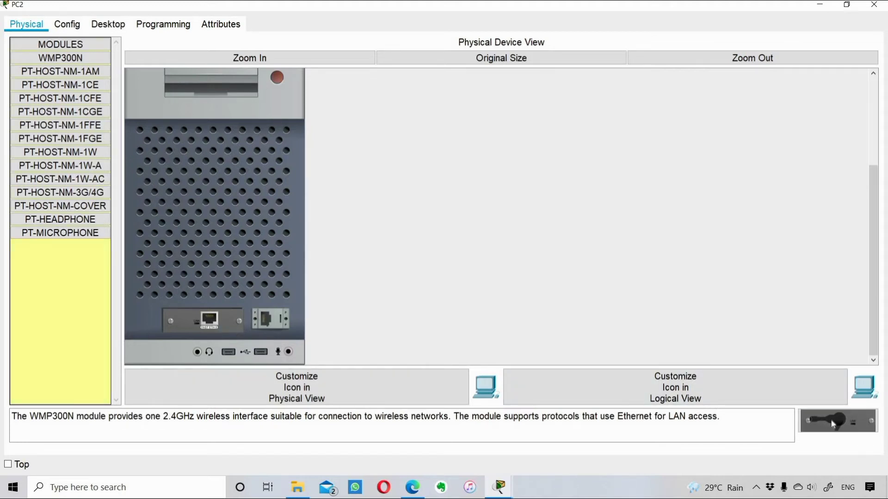
pyautogui.moveTo(832, 424); pyautogui.dragTo(517, 340)
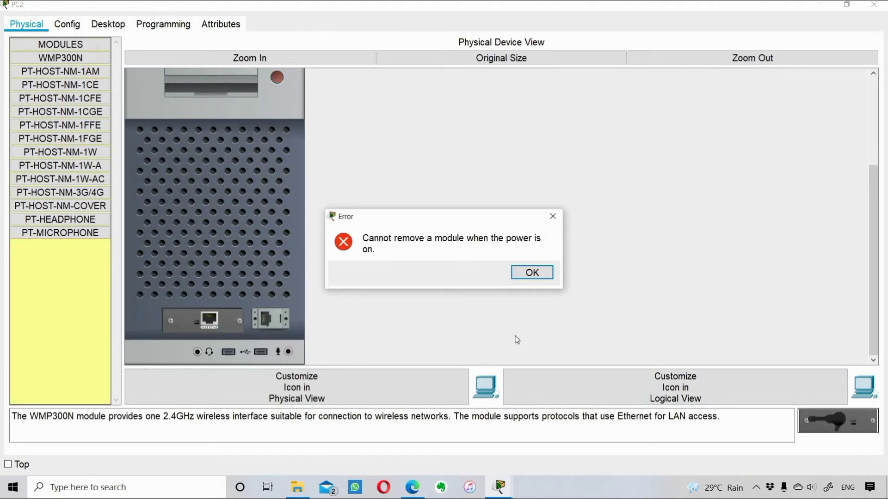
pyautogui.click(541, 275)
pyautogui.moveTo(874, 261); pyautogui.dragTo(880, 121)
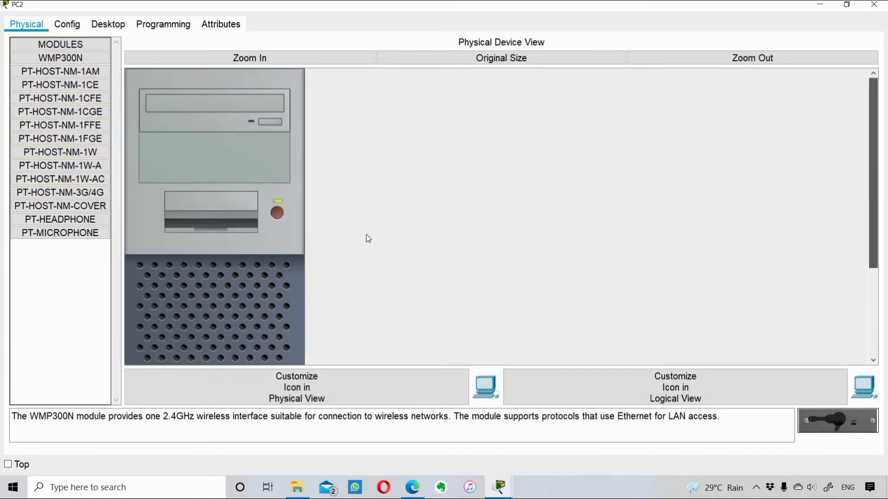
# Step: Power off PC2 and replace its Ethernet module with the WMP300N wireless module
pyautogui.click(277, 212)
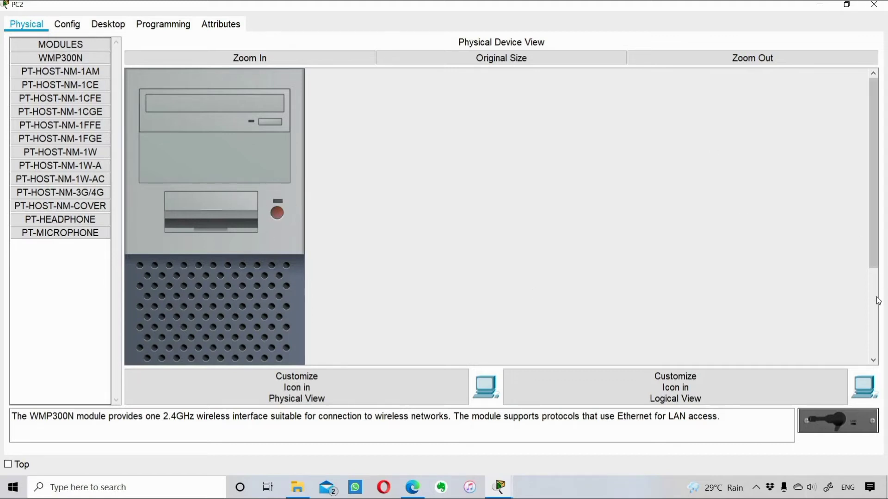
pyautogui.scroll(-5, 878, 301)
pyautogui.moveTo(205, 320); pyautogui.dragTo(60, 319)
pyautogui.moveTo(675, 398); pyautogui.dragTo(186, 319)
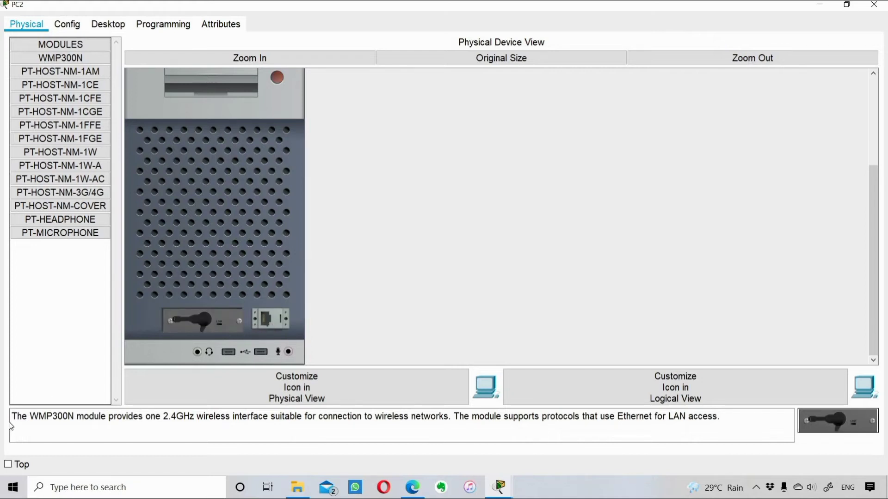
pyautogui.moveTo(101, 418); pyautogui.dragTo(720, 418)
pyautogui.moveTo(18, 418); pyautogui.dragTo(161, 418)
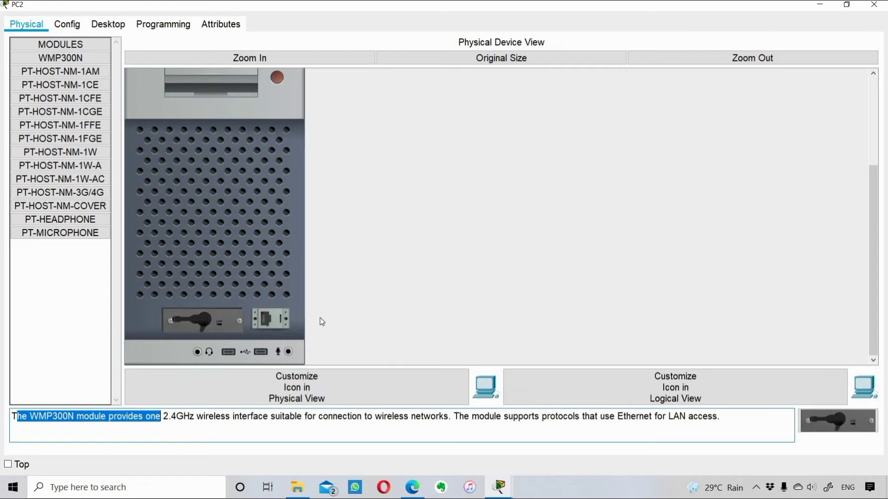
pyautogui.press('Right')
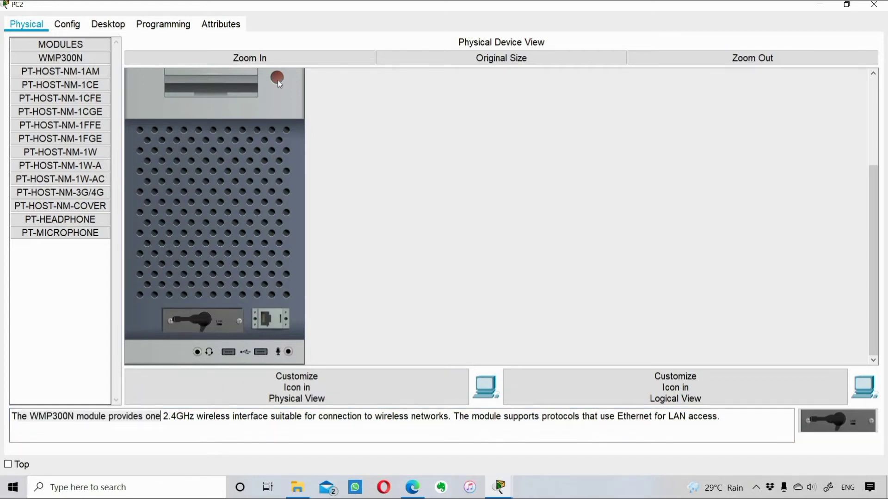
# Step: Reset the chassis view to its original size and go to PC2's Config settings
pyautogui.scroll(5, 467, 286)
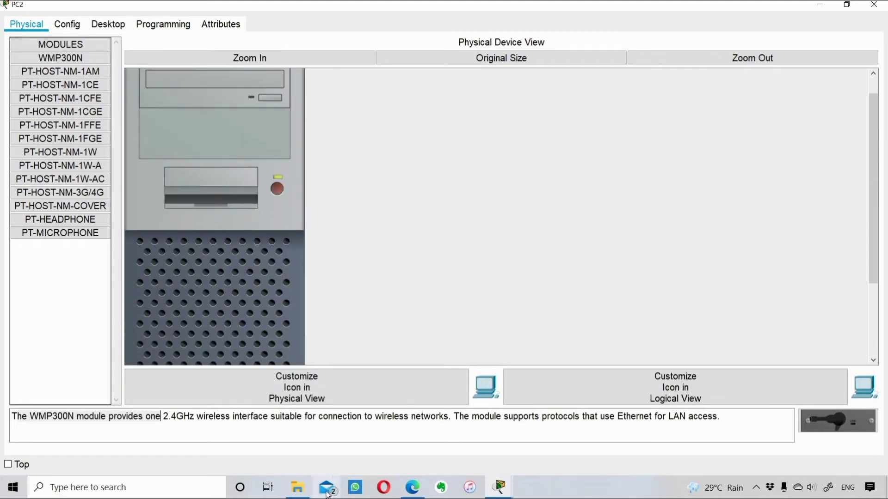
pyautogui.click(603, 56)
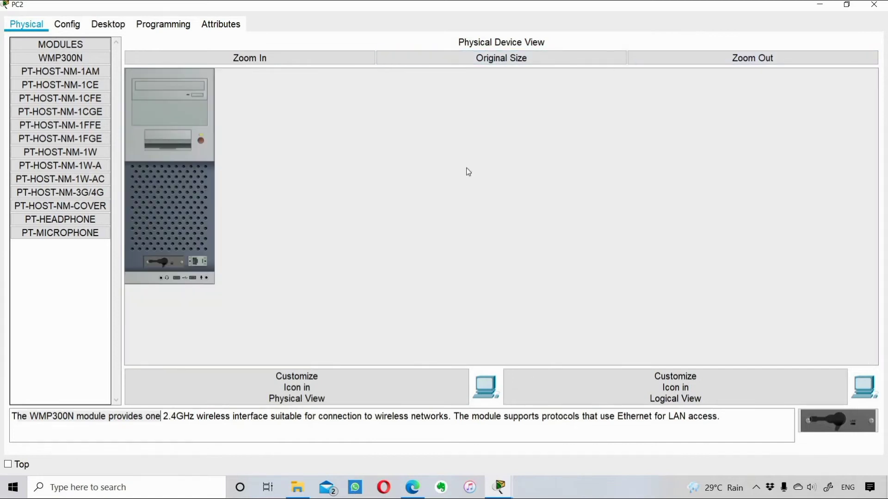
pyautogui.click(67, 24)
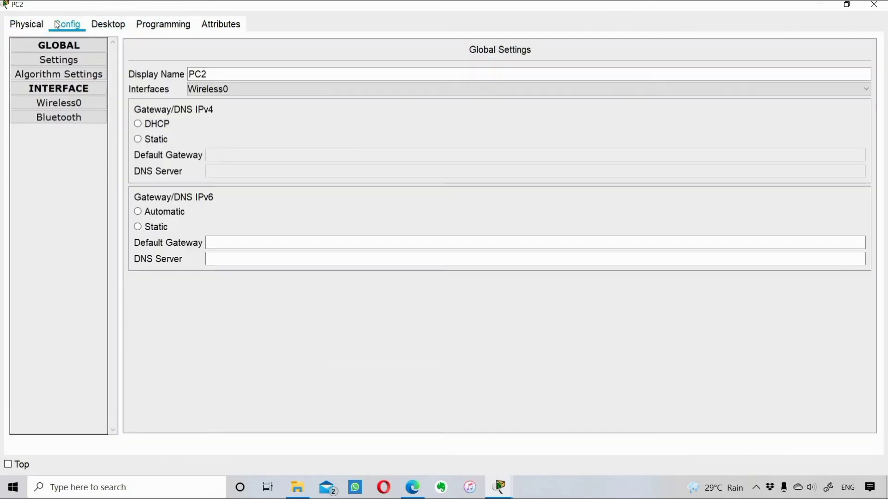
# Step: Shrink and move PC2's window, then launch the PC Wireless app from its Desktop
pyautogui.click(846, 5)
pyautogui.moveTo(463, 93); pyautogui.dragTo(357, 71)
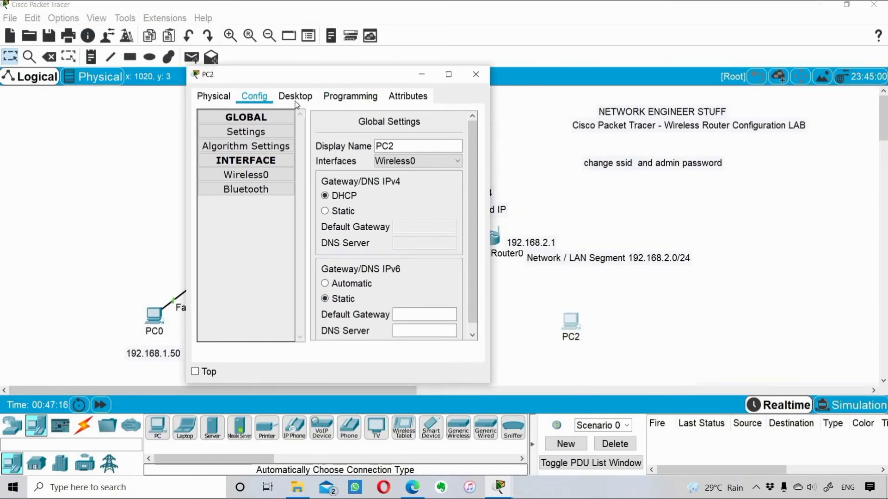
pyautogui.click(295, 99)
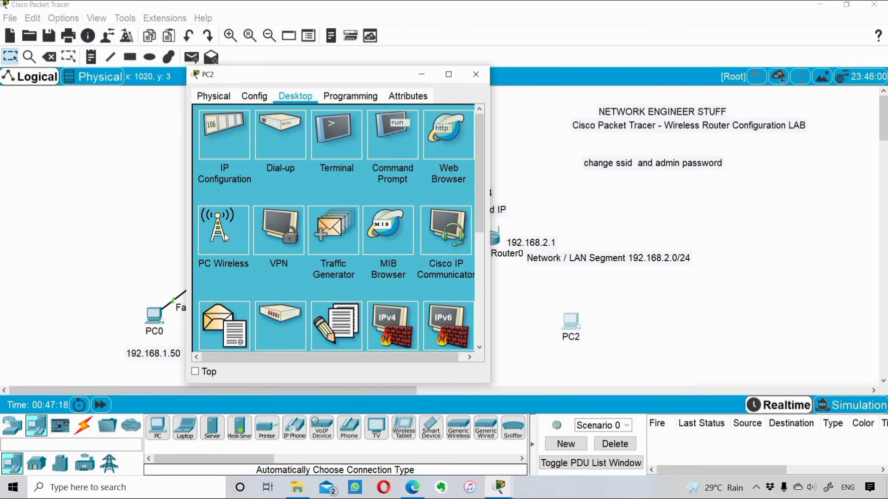
pyautogui.click(224, 234)
# Step: Refresh the network list and join mywireless with the WPA2 pre-shared key
pyautogui.click(279, 192)
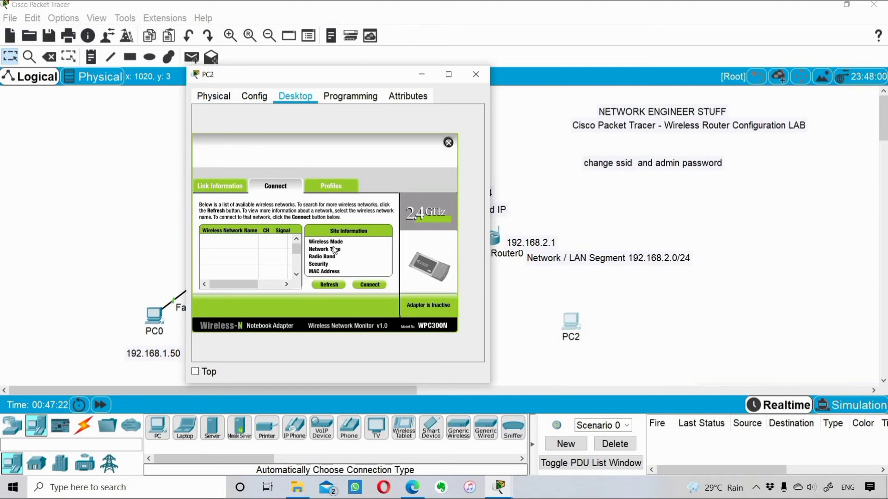
pyautogui.click(330, 286)
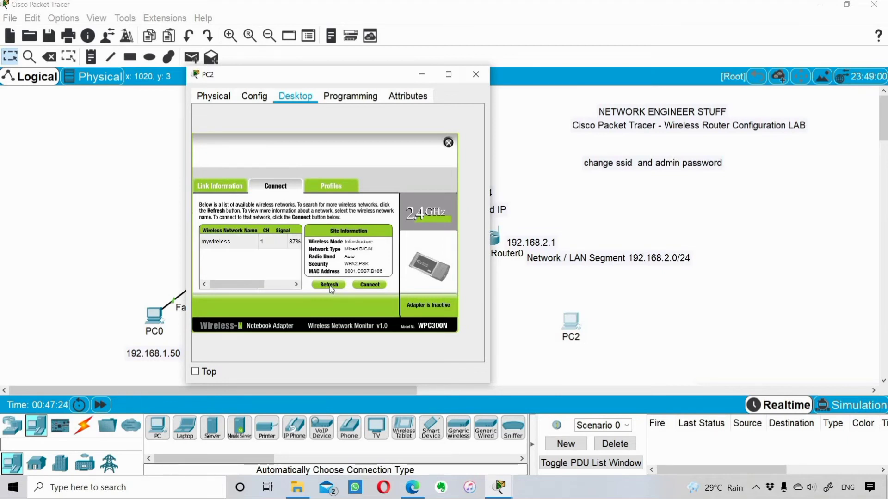
pyautogui.click(370, 285)
pyautogui.click(264, 245)
pyautogui.write('twork')
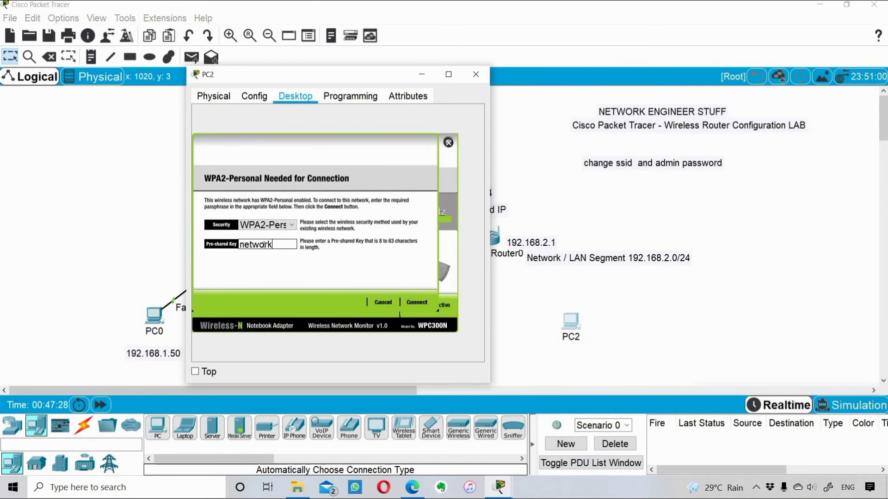
pyautogui.write('stuff123')
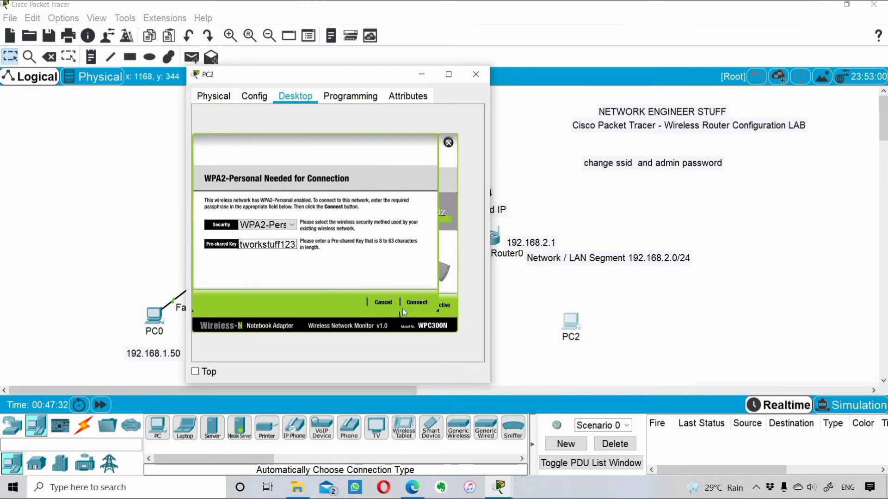
pyautogui.click(411, 303)
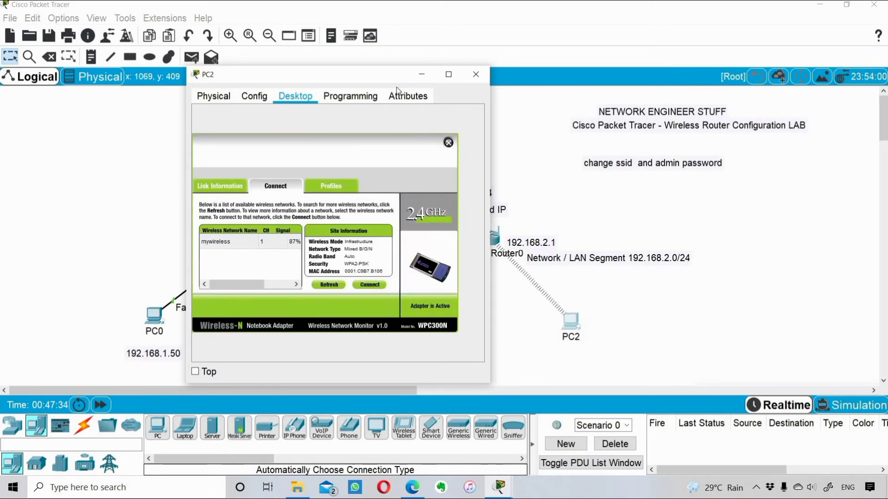
pyautogui.moveTo(285, 69); pyautogui.dragTo(201, 55)
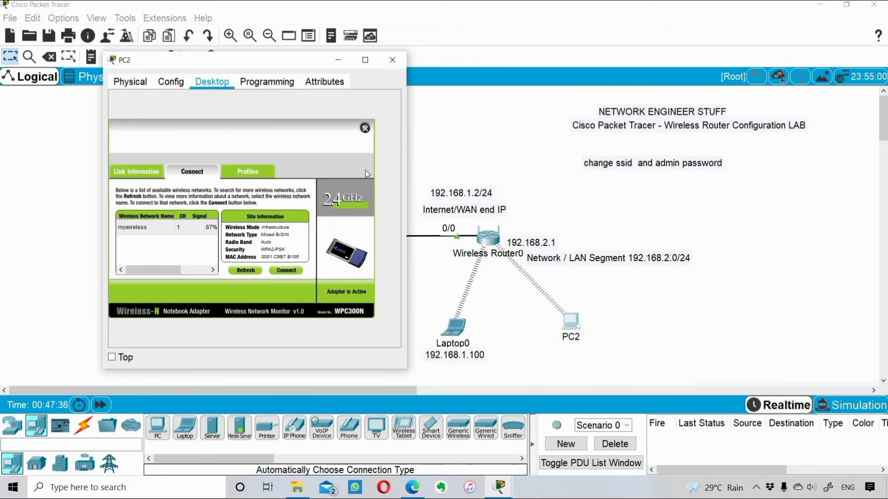
# Step: Close PC Wireless and open PC2's Command Prompt in a wider, repositioned window
pyautogui.click(172, 83)
pyautogui.click(211, 82)
pyautogui.click(365, 128)
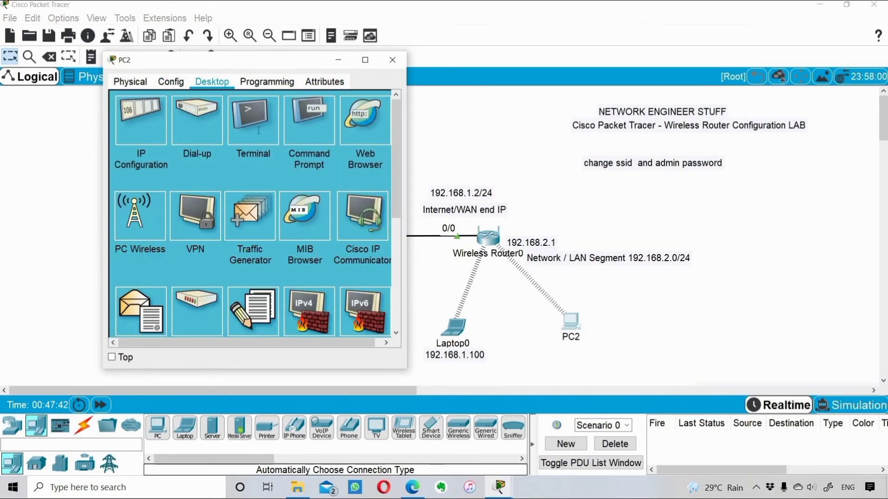
pyautogui.click(309, 121)
pyautogui.moveTo(405, 147); pyautogui.dragTo(746, 147)
pyautogui.moveTo(283, 60); pyautogui.dragTo(601, 146)
# Step: Run ipconfig to confirm PC2 received 192.168.2.101 and its gateway
pyautogui.write('ipconfig')
pyautogui.press('Return')
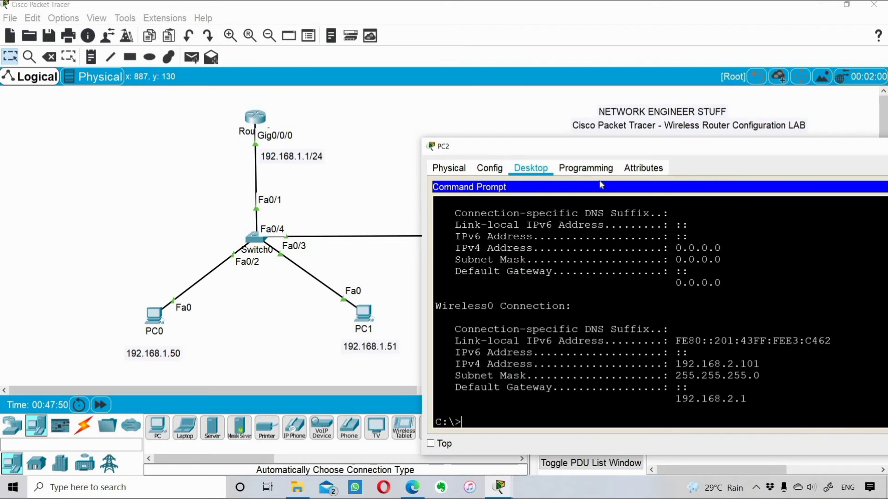
pyautogui.press('Return')
pyautogui.press('Return')
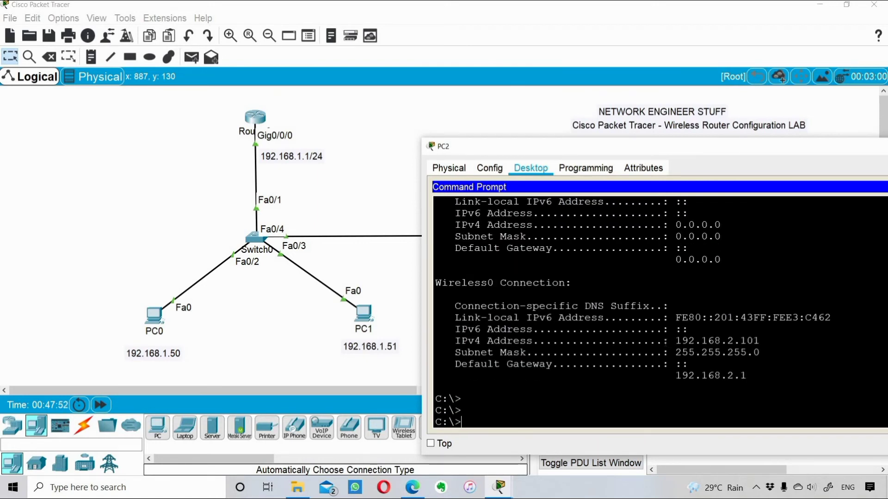
pyautogui.moveTo(664, 341); pyautogui.dragTo(760, 342)
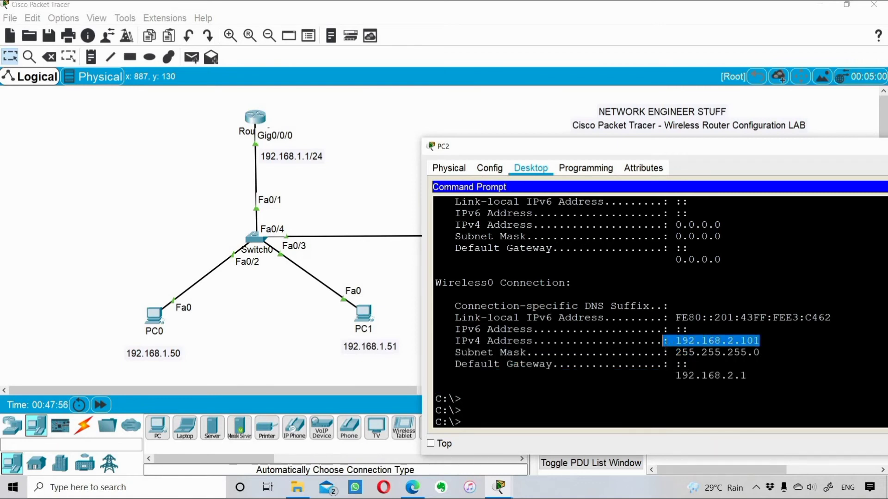
pyautogui.click(604, 363)
# Step: Ping PC0 at 192.168.1.50 twice and check the replies
pyautogui.write('p')
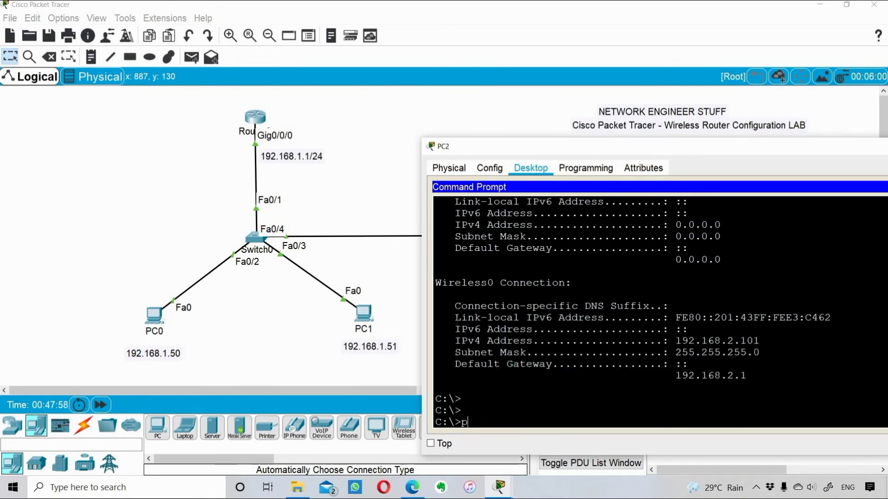
pyautogui.write('ing 192.168')
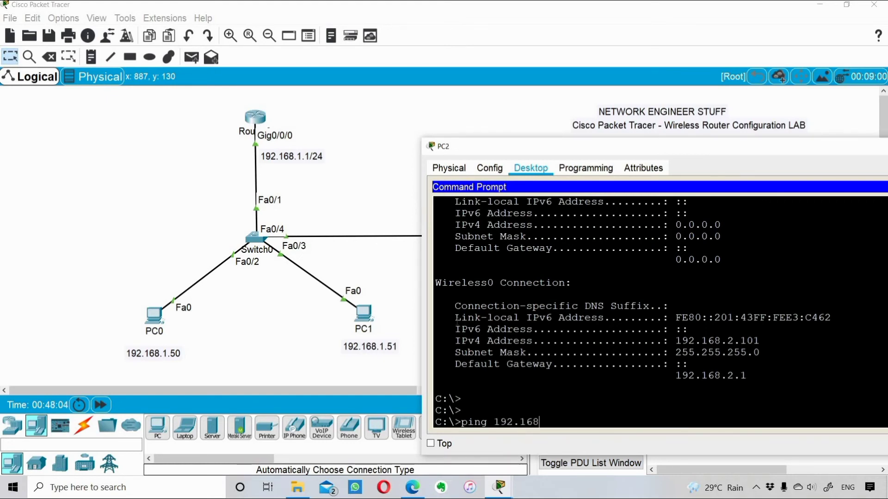
pyautogui.write('.1.50')
pyautogui.press('Return')
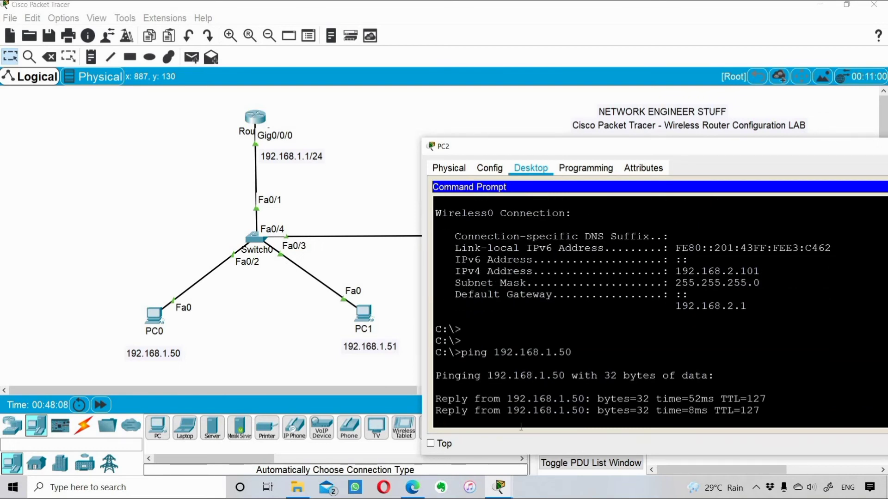
pyautogui.moveTo(489, 341); pyautogui.dragTo(623, 445)
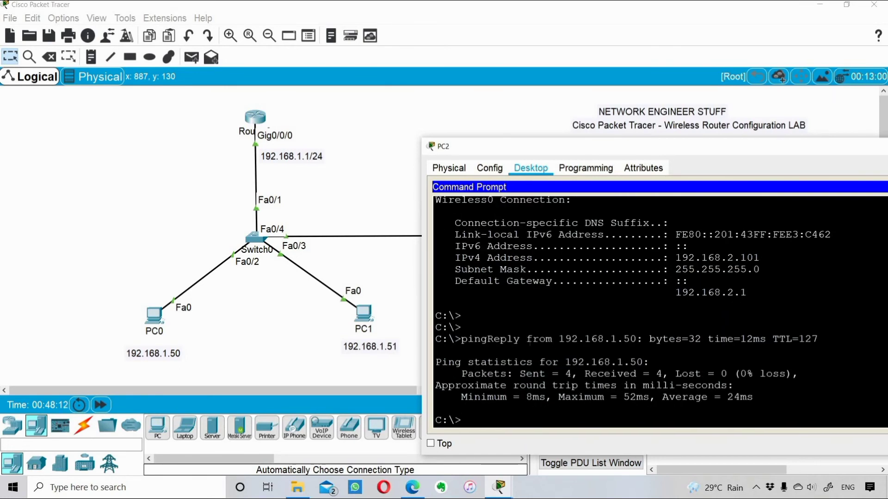
pyautogui.write('ping 192.168.1.50')
pyautogui.press('Return')
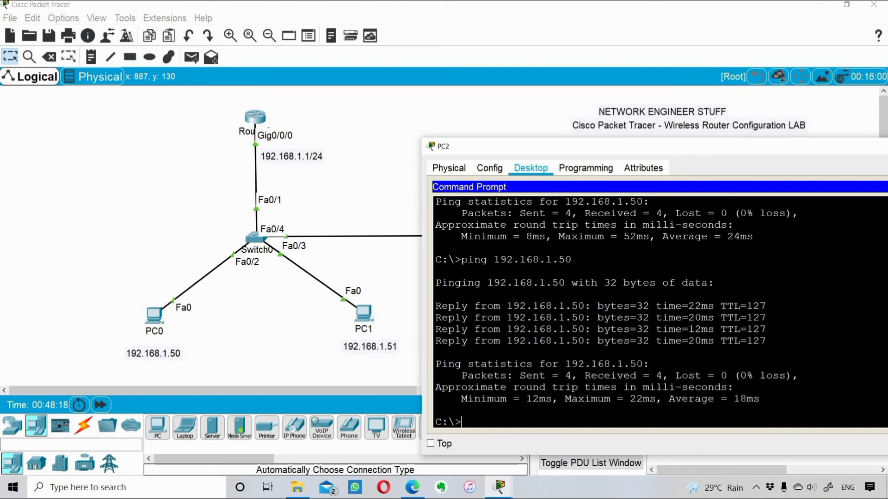
# Step: Ping PC1 at 192.168.1.51, then minimize PC2's window to show the topology
pyautogui.press('Up')
pyautogui.press('BackSpace')
pyautogui.write('192.168.1.51')
pyautogui.press('Return')
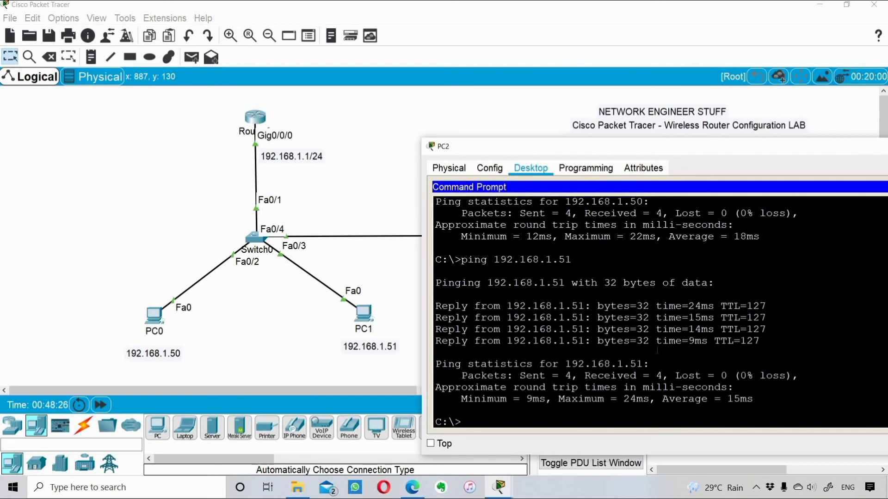
pyautogui.moveTo(730, 151); pyautogui.dragTo(453, 170)
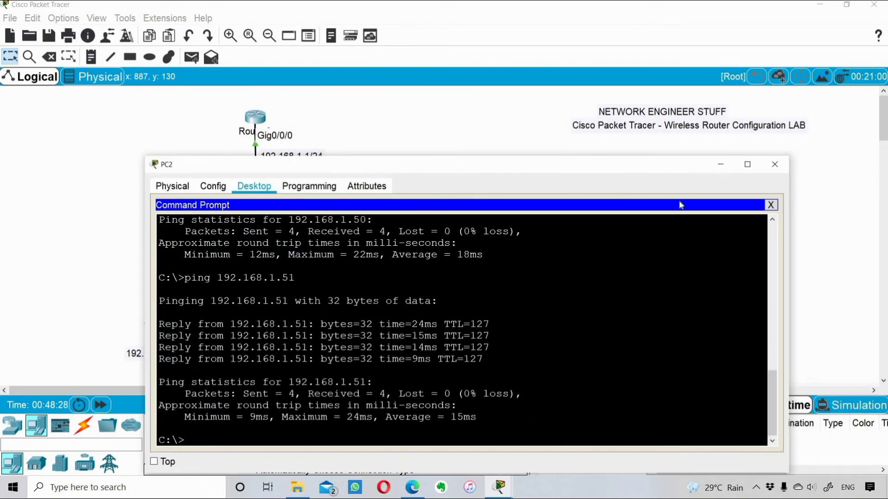
pyautogui.click(721, 164)
# Step: Nudge the red "change ssid and admin password" note slightly right on the workspace
pyautogui.moveTo(610, 173); pyautogui.dragTo(621, 171)
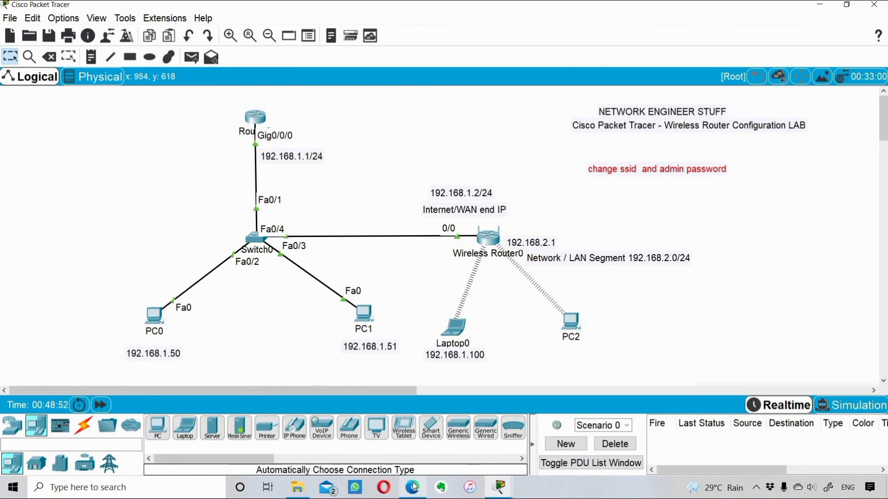
# Step: Return to the wireless router blog post in Edge and scroll to its topology diagram
pyautogui.hotkey('alt', 'Tab')
pyautogui.scroll(-7, 306, 298)
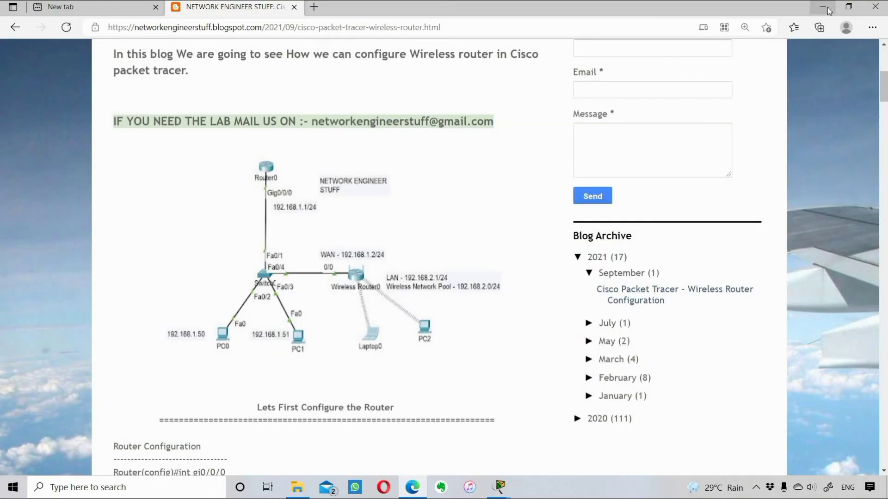